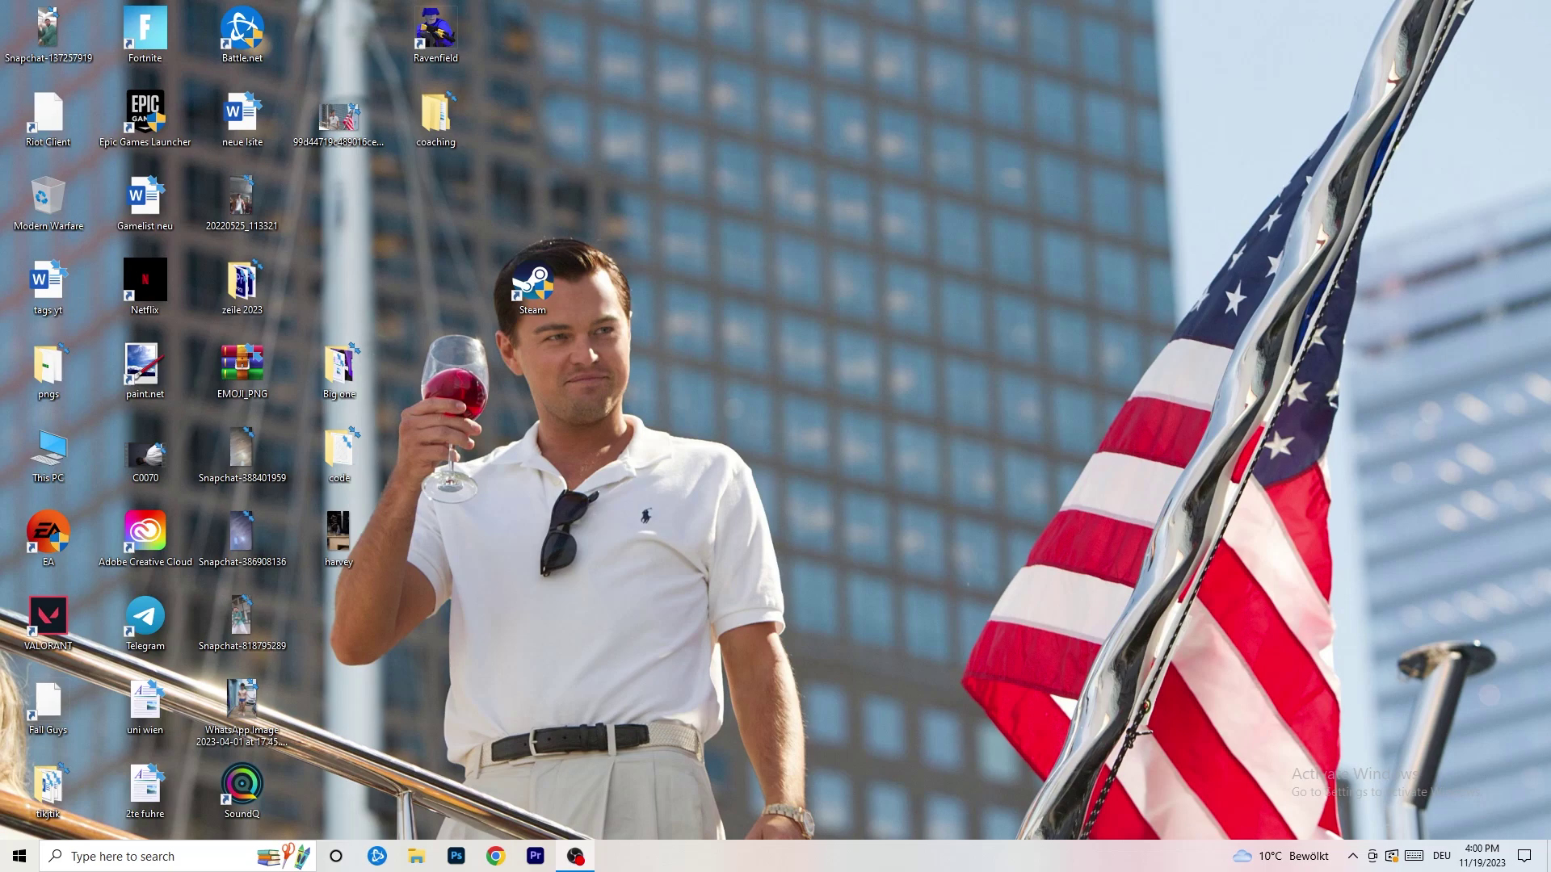
# Step: Open Settings from the Start menu and go to the Gaming category's Xbox Game Bar page
pyautogui.click(19, 857)
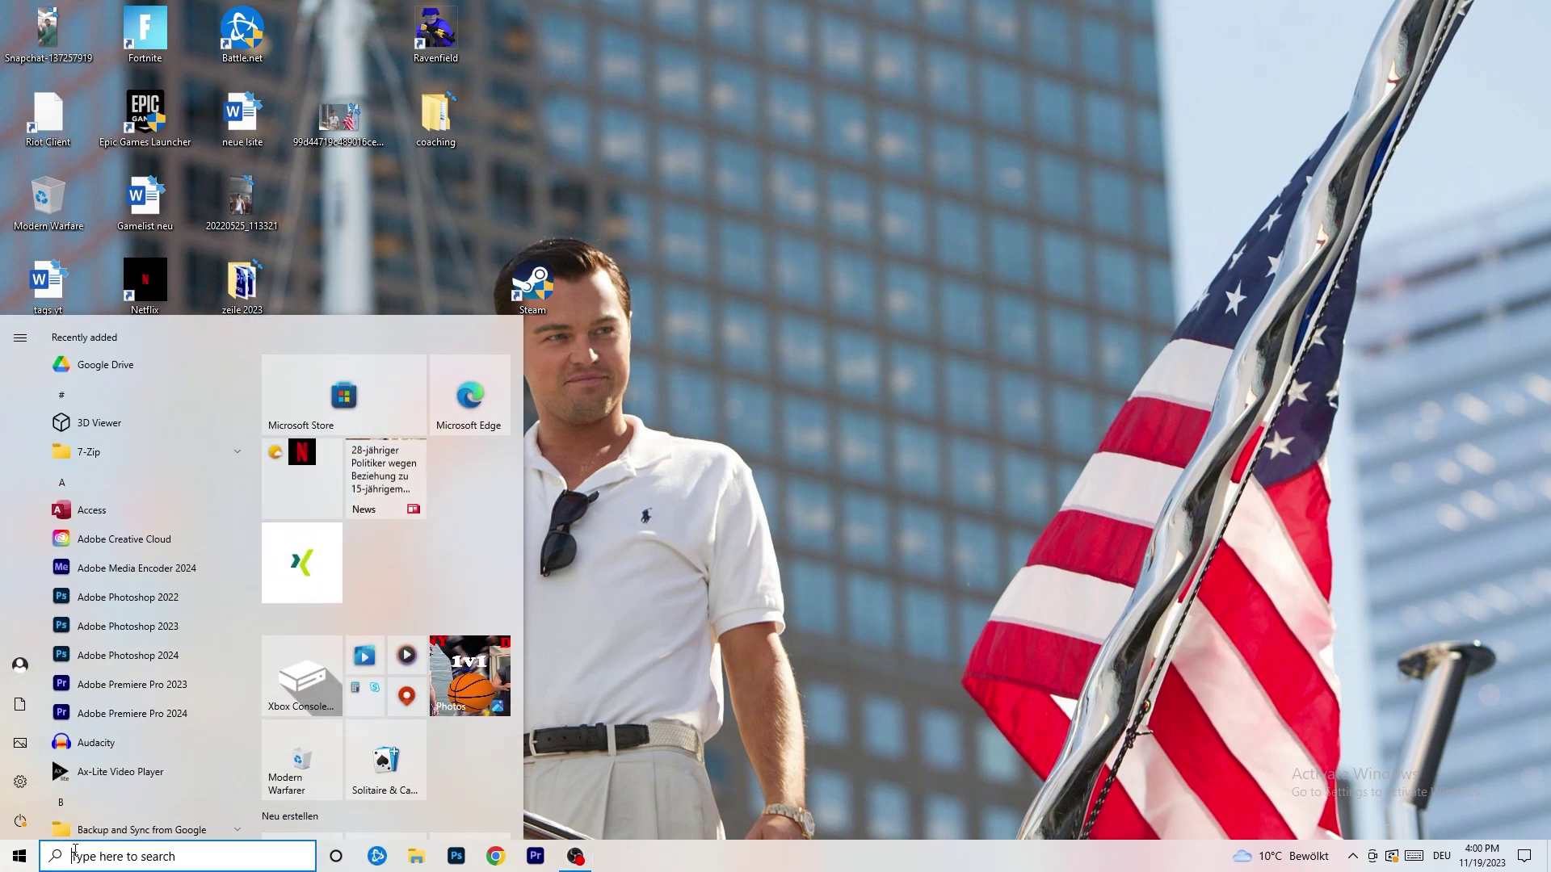
pyautogui.click(20, 781)
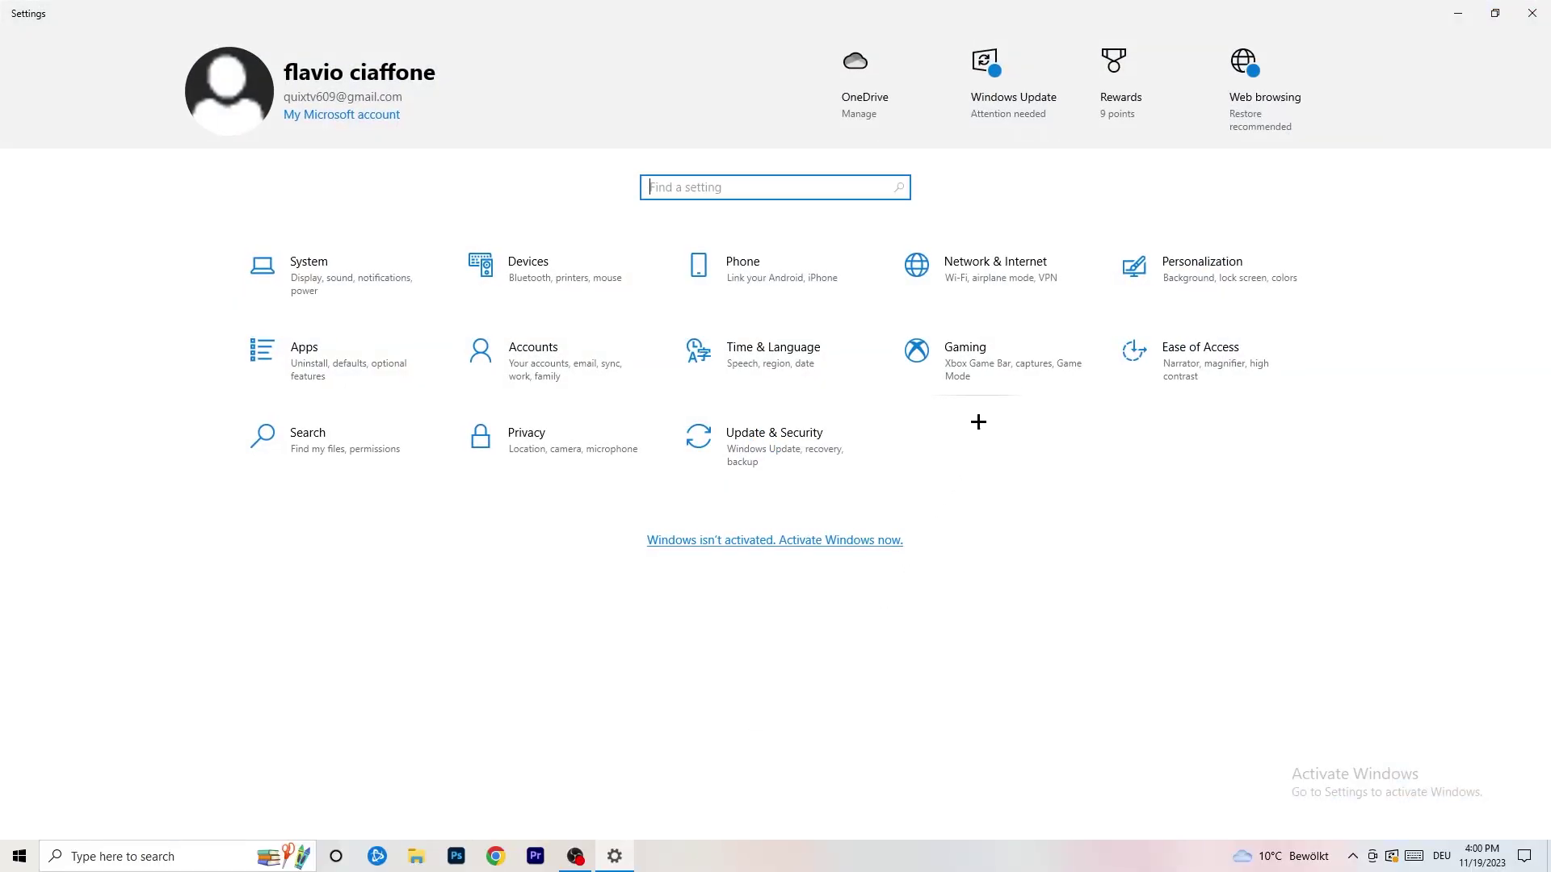
pyautogui.click(976, 386)
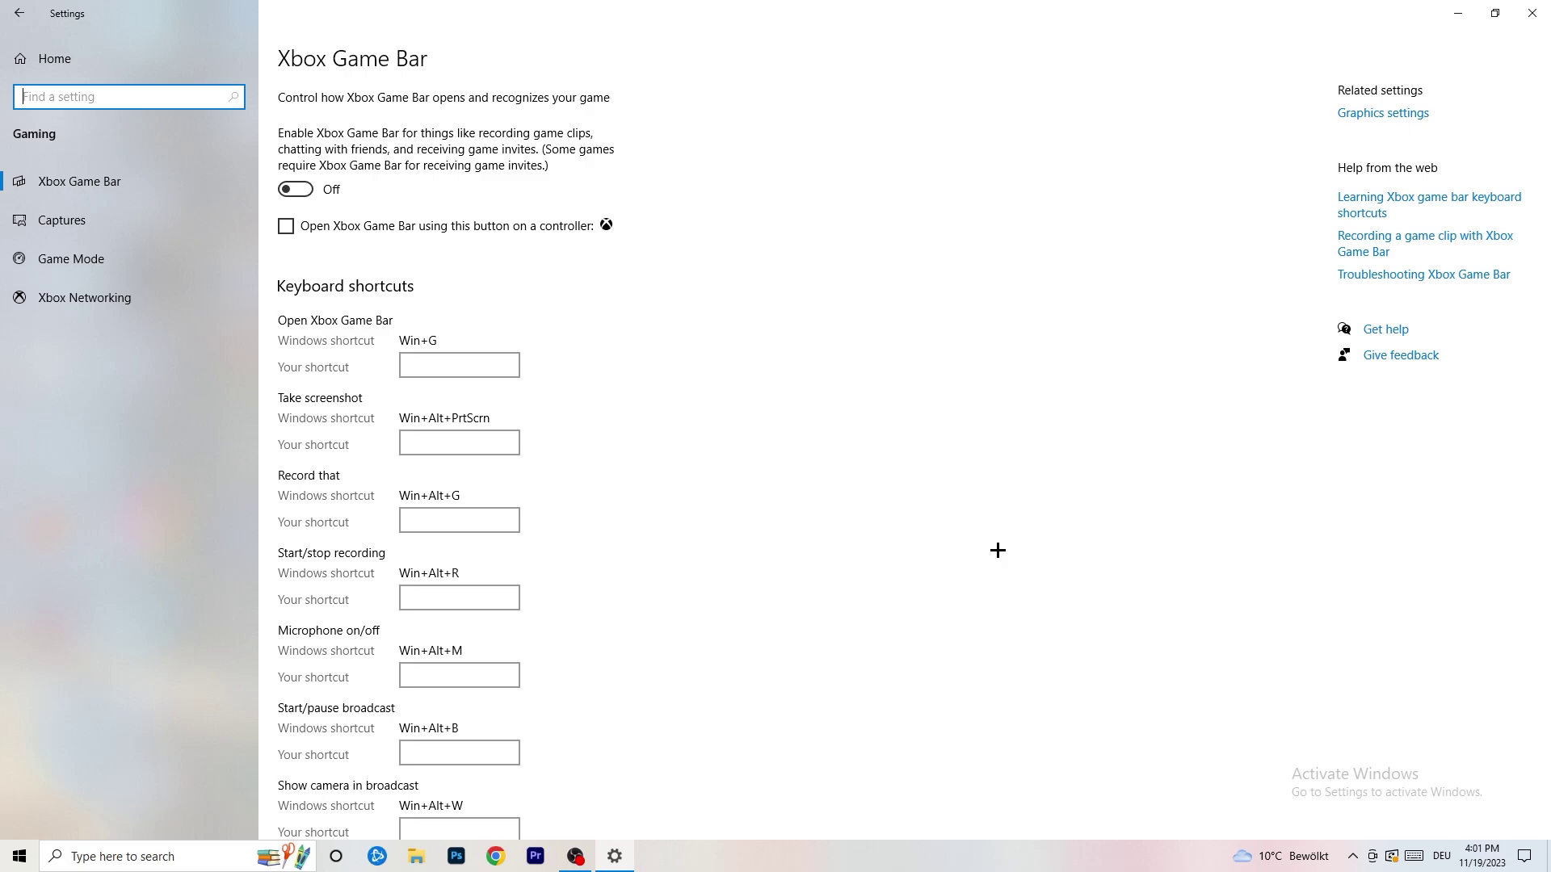
# Step: Check the Captures settings, leaving maximum recording length at 2 hours, then go to Game Mode
pyautogui.click(128, 224)
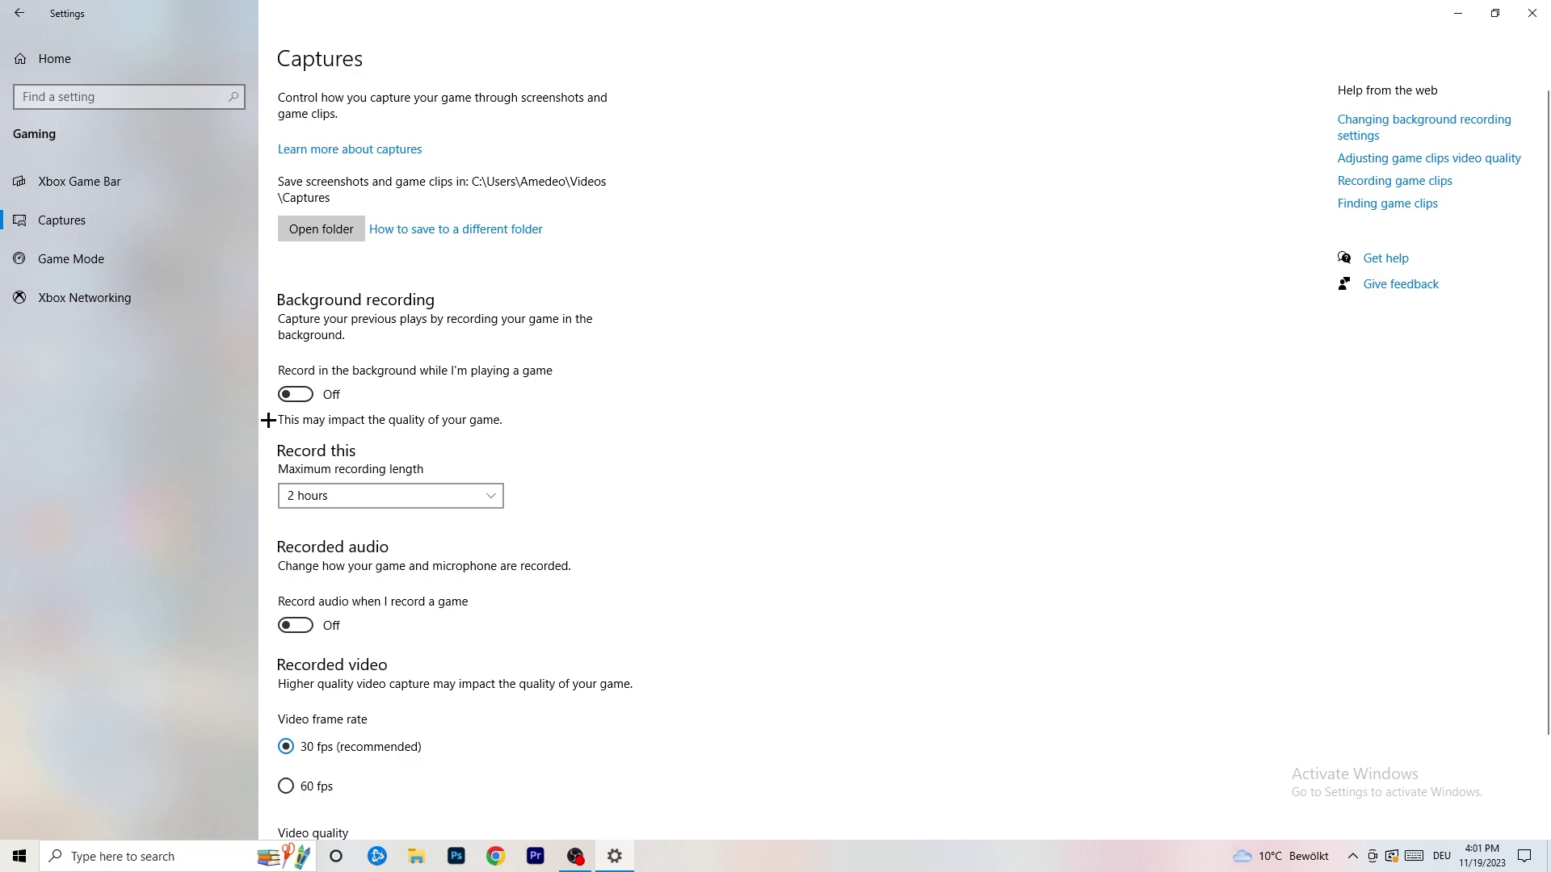
pyautogui.click(398, 497)
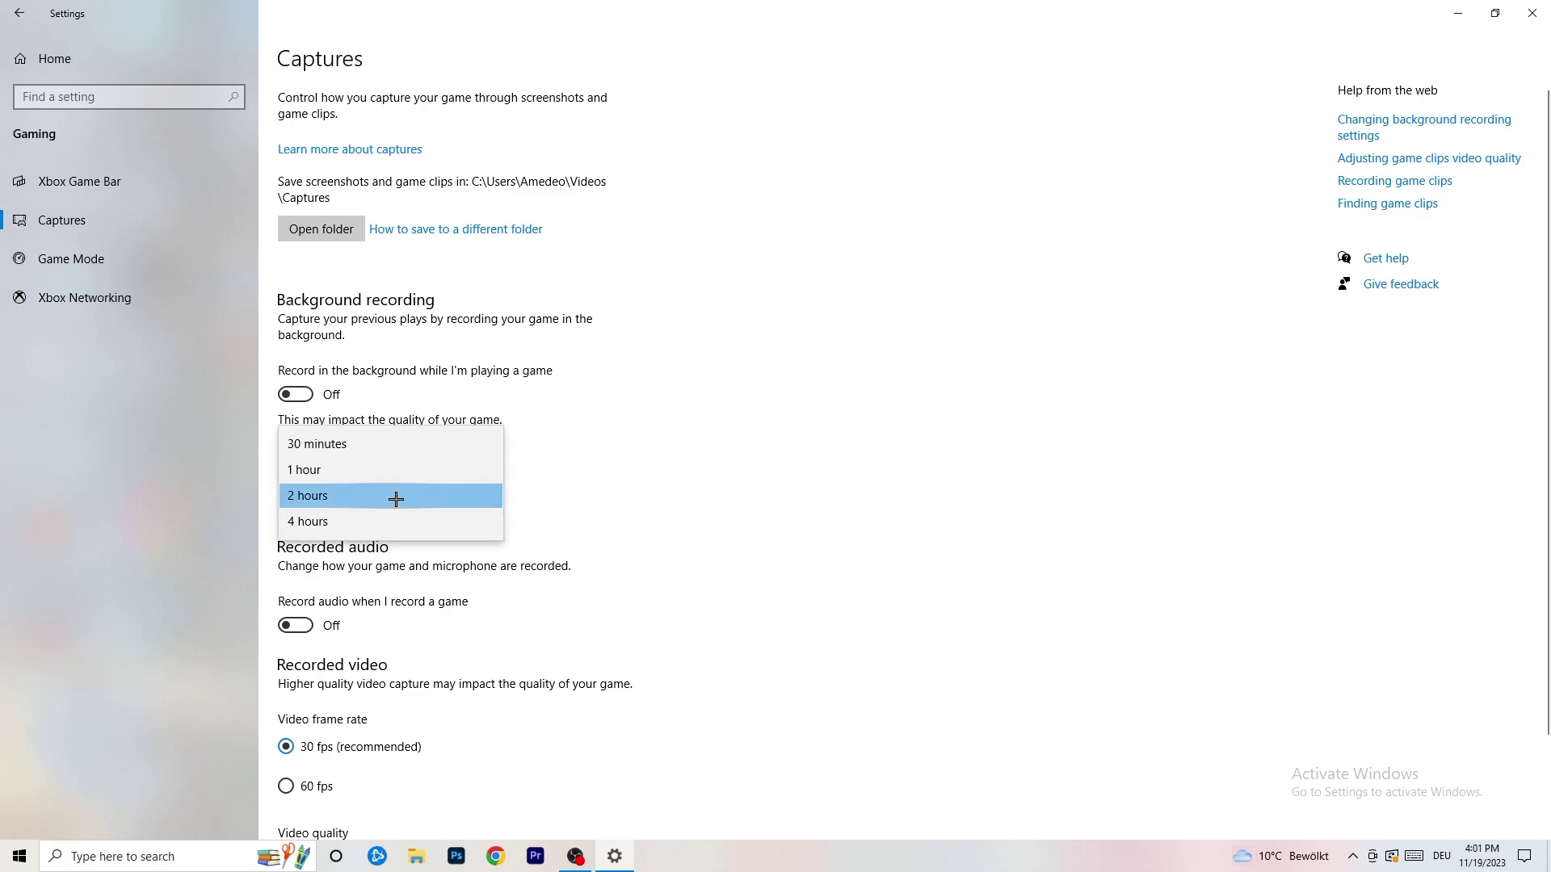
pyautogui.click(661, 438)
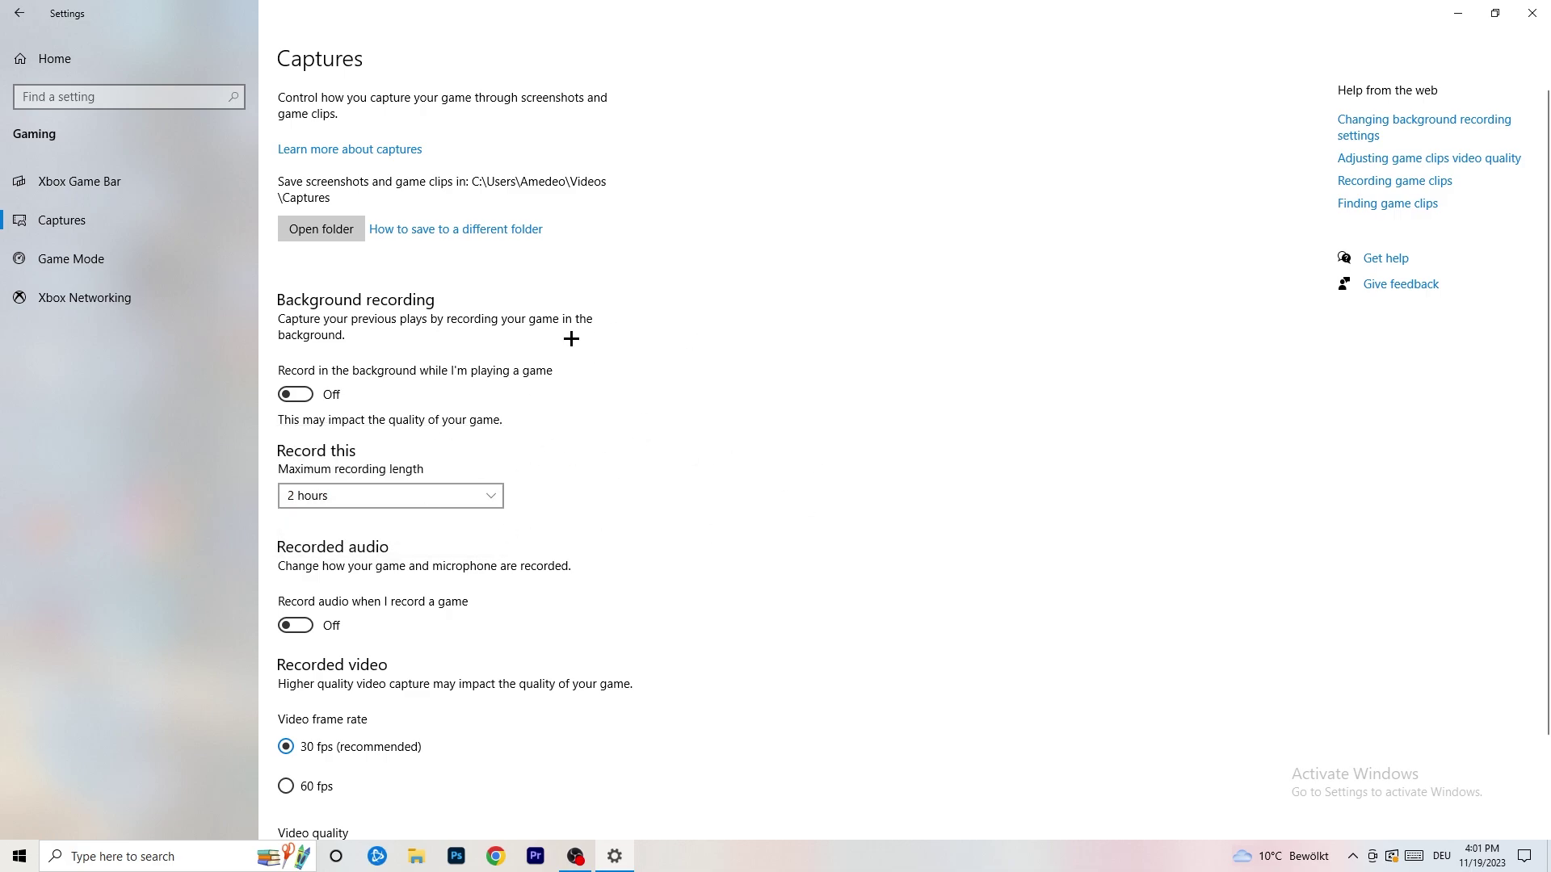
pyautogui.click(462, 489)
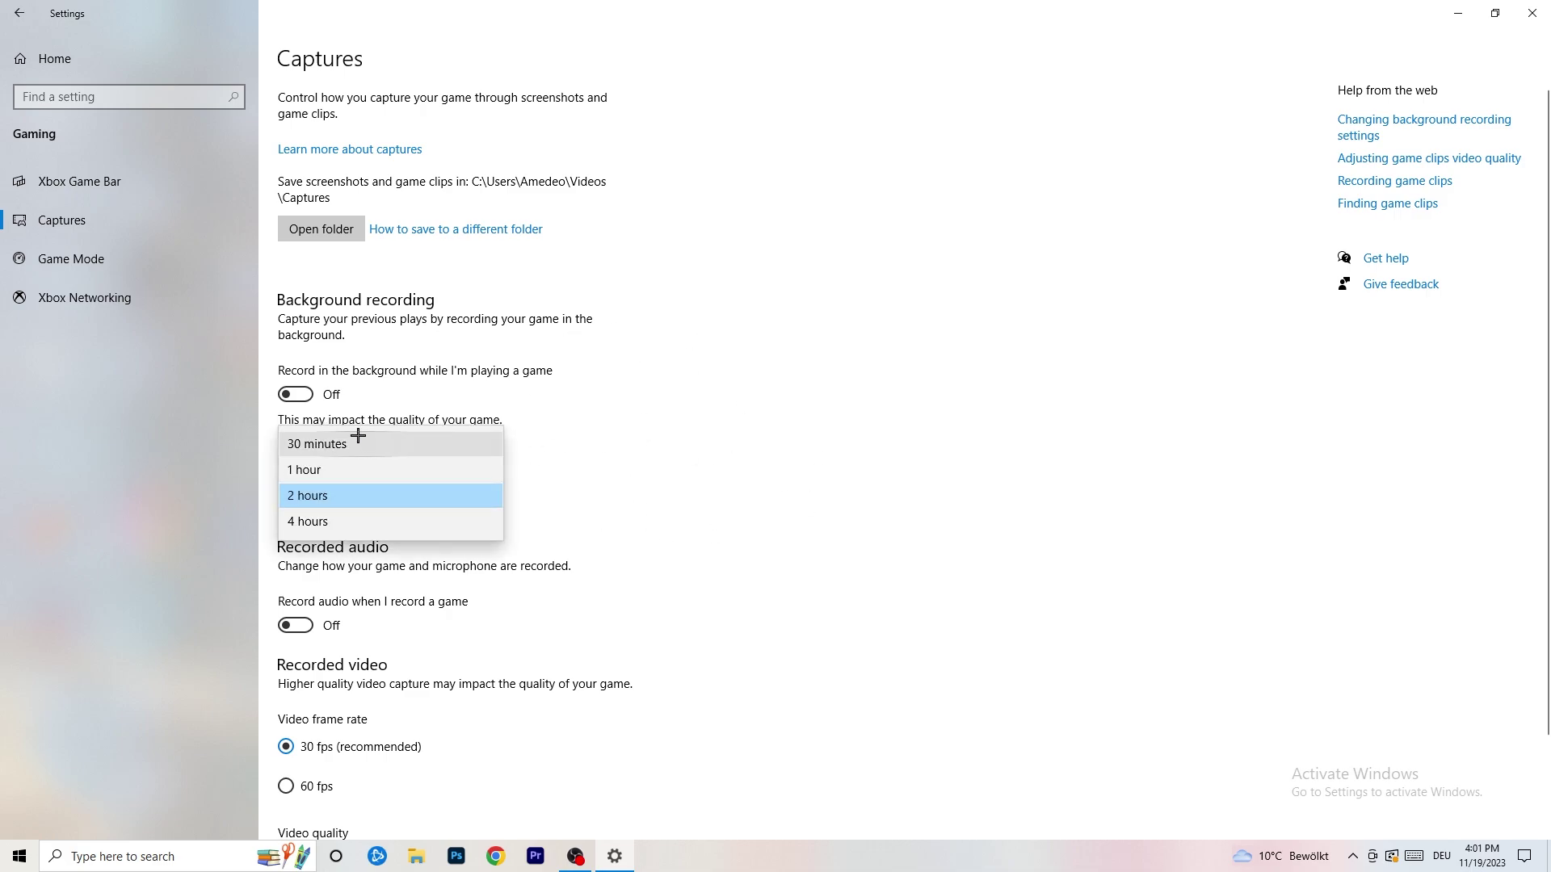
pyautogui.click(958, 404)
pyautogui.scroll(-3, 887, 571)
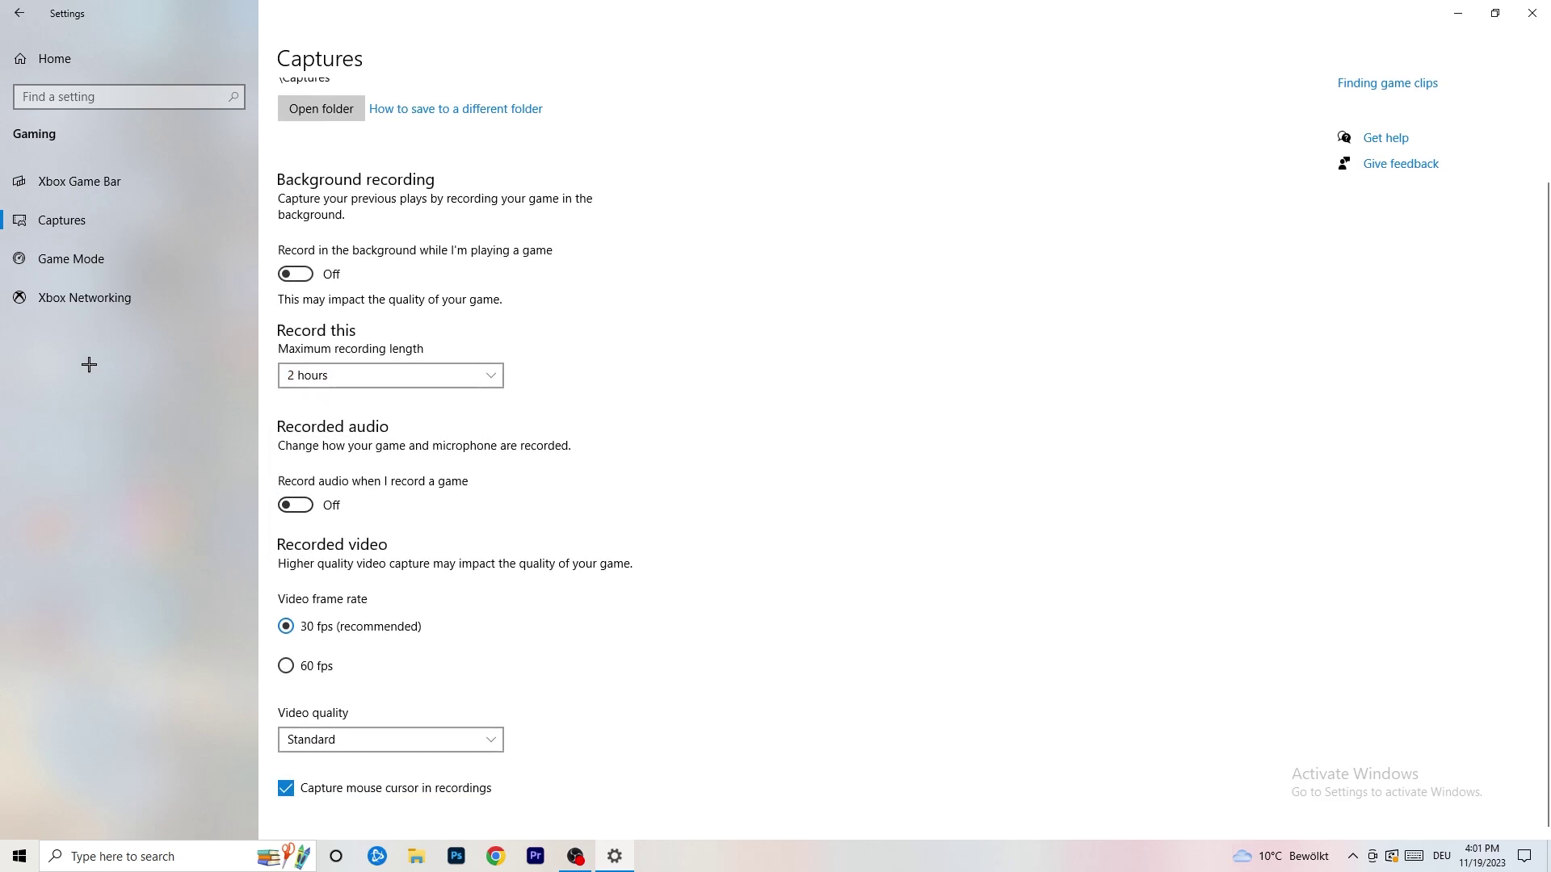
pyautogui.click(113, 255)
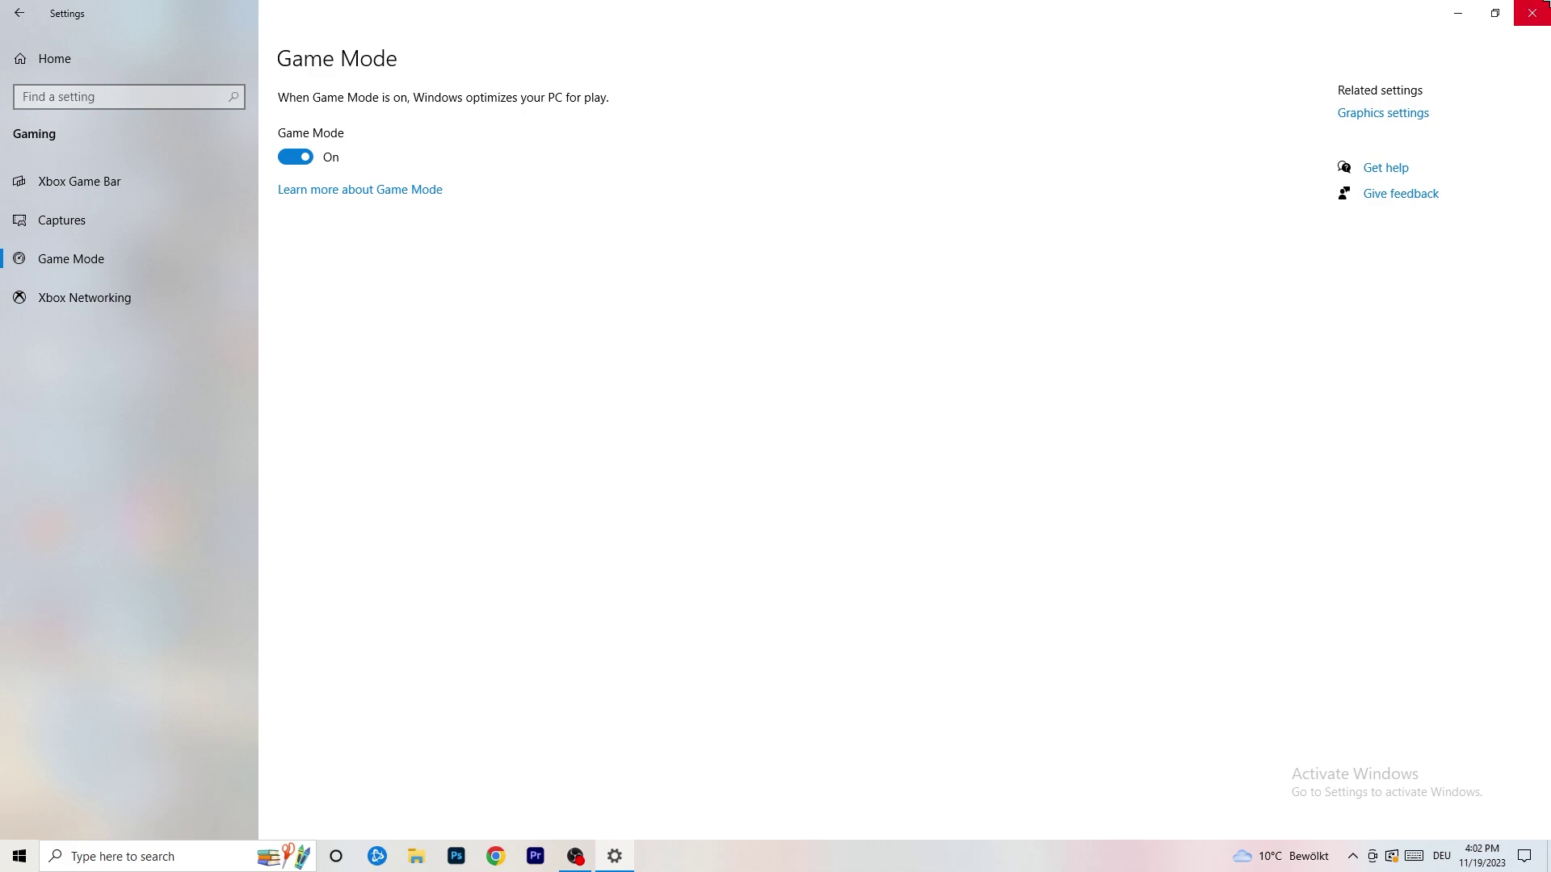
# Step: Close the Settings window
pyautogui.click(1532, 13)
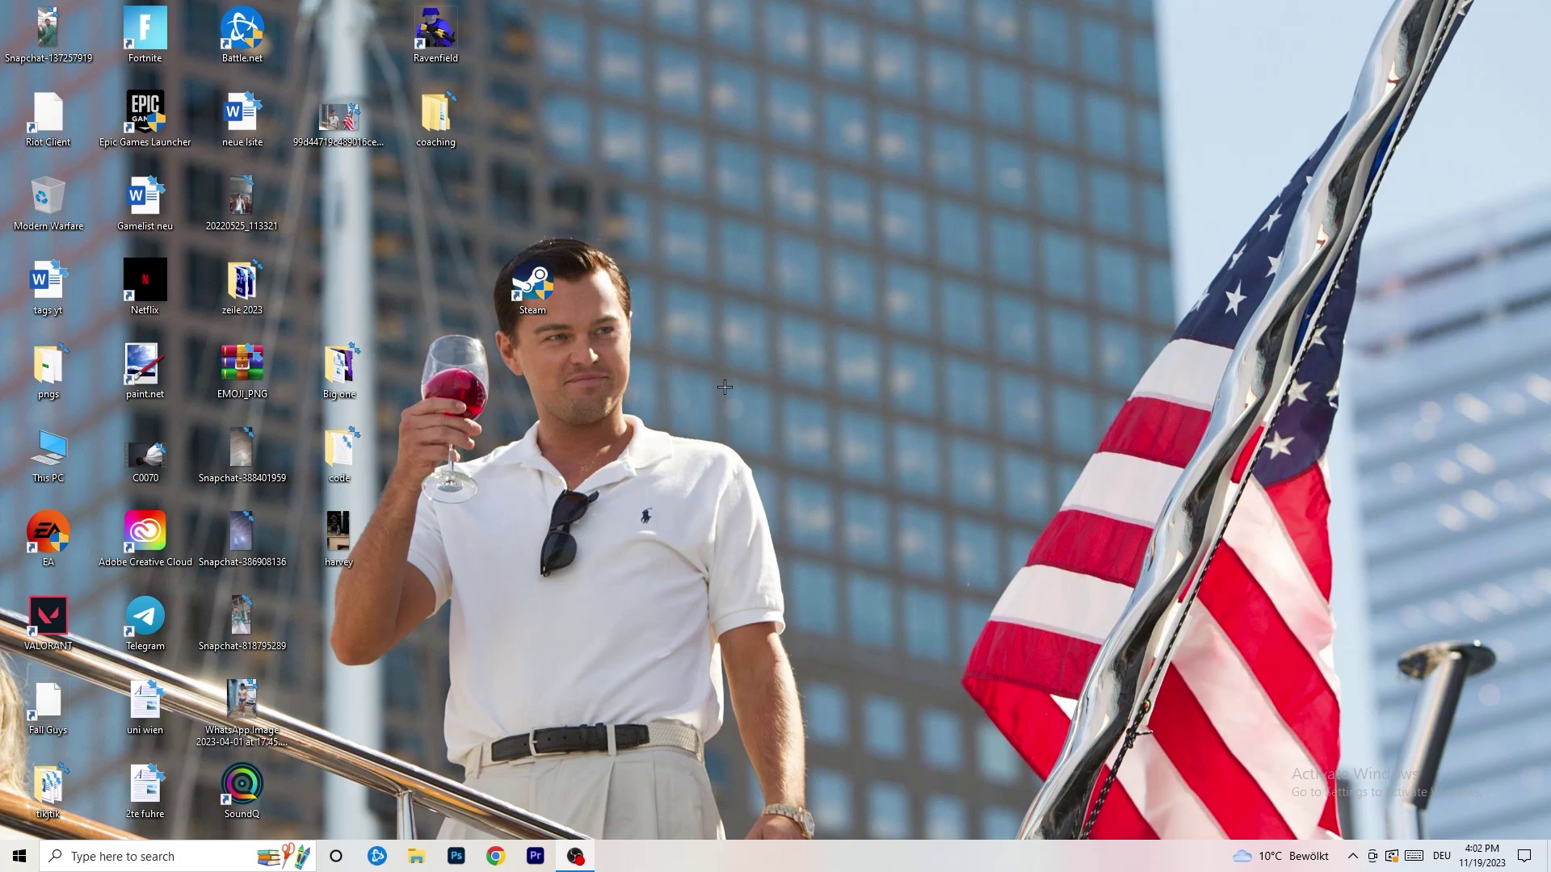
# Step: Launch Task Manager from the taskbar and maximize it
pyautogui.moveTo(753, 851); pyautogui.dragTo(543, 757)
pyautogui.rightClick(751, 858)
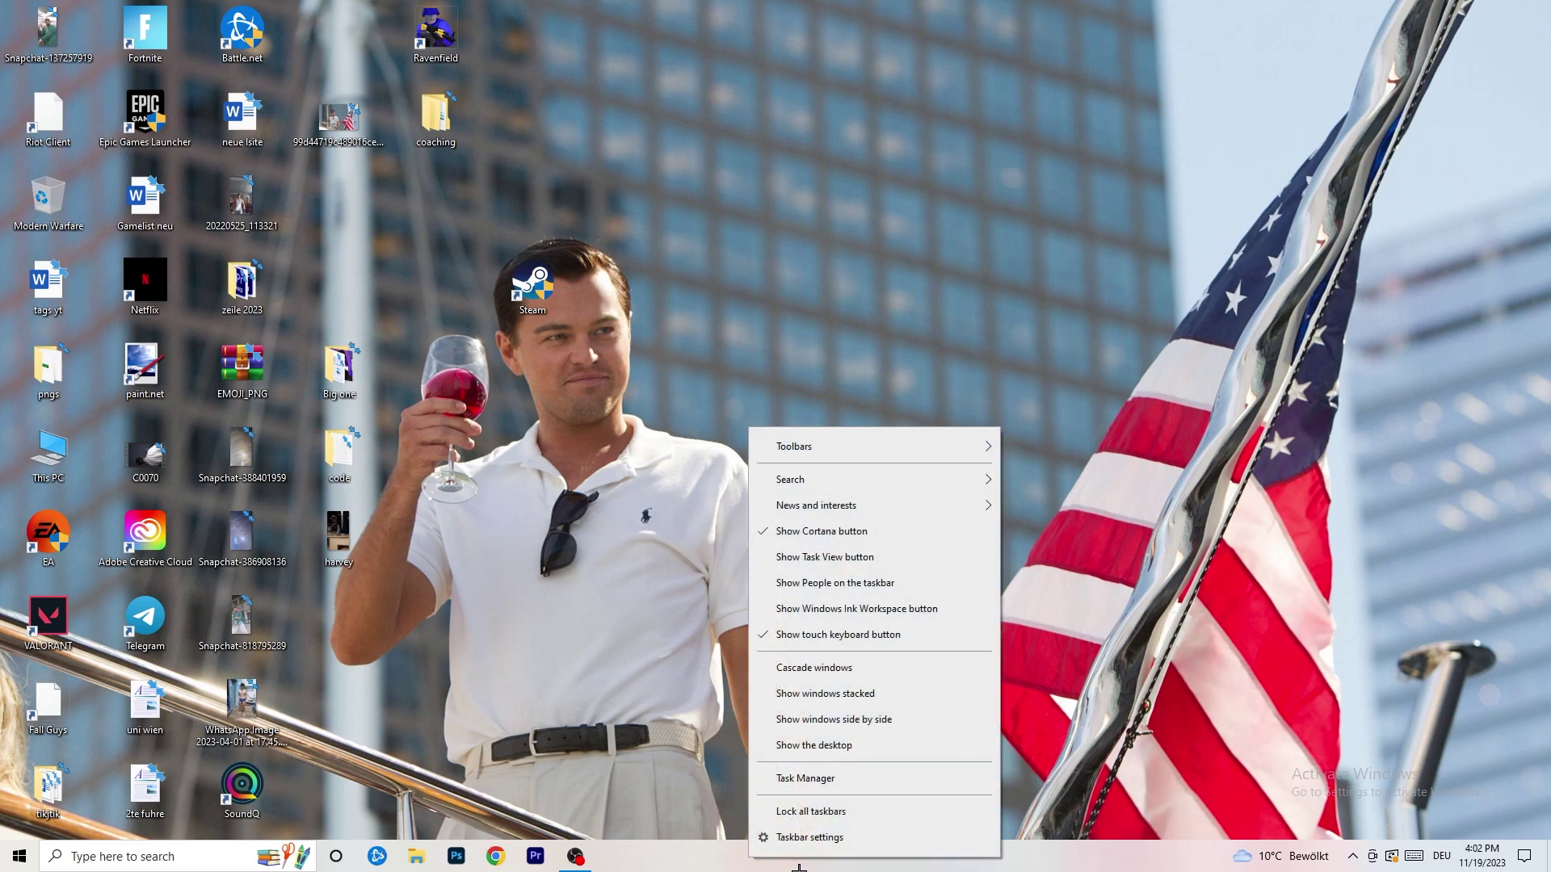
pyautogui.click(833, 781)
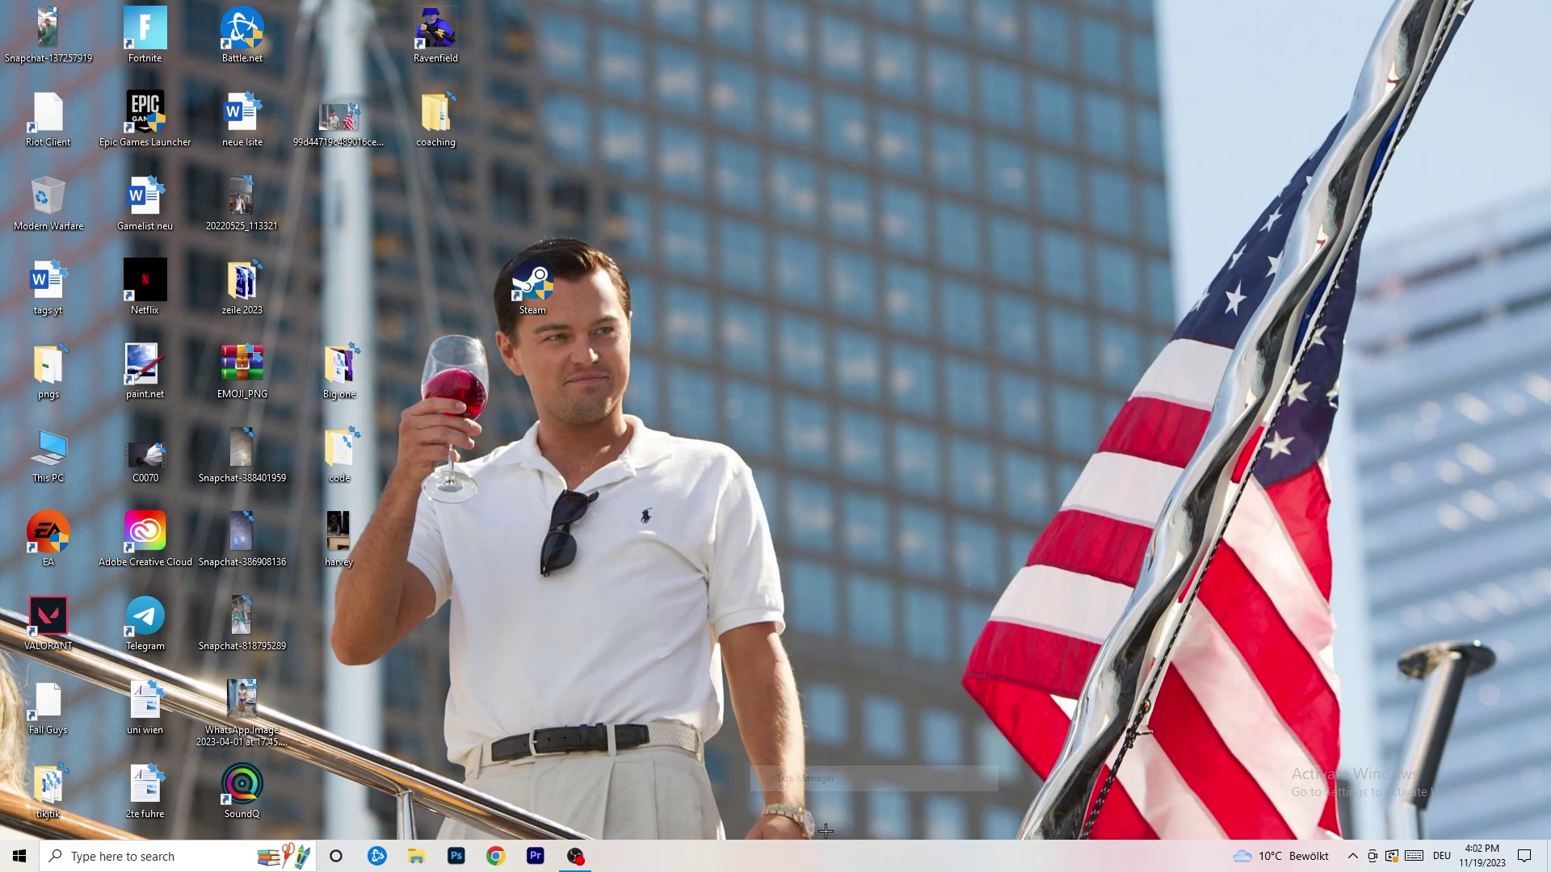
pyautogui.click(896, 41)
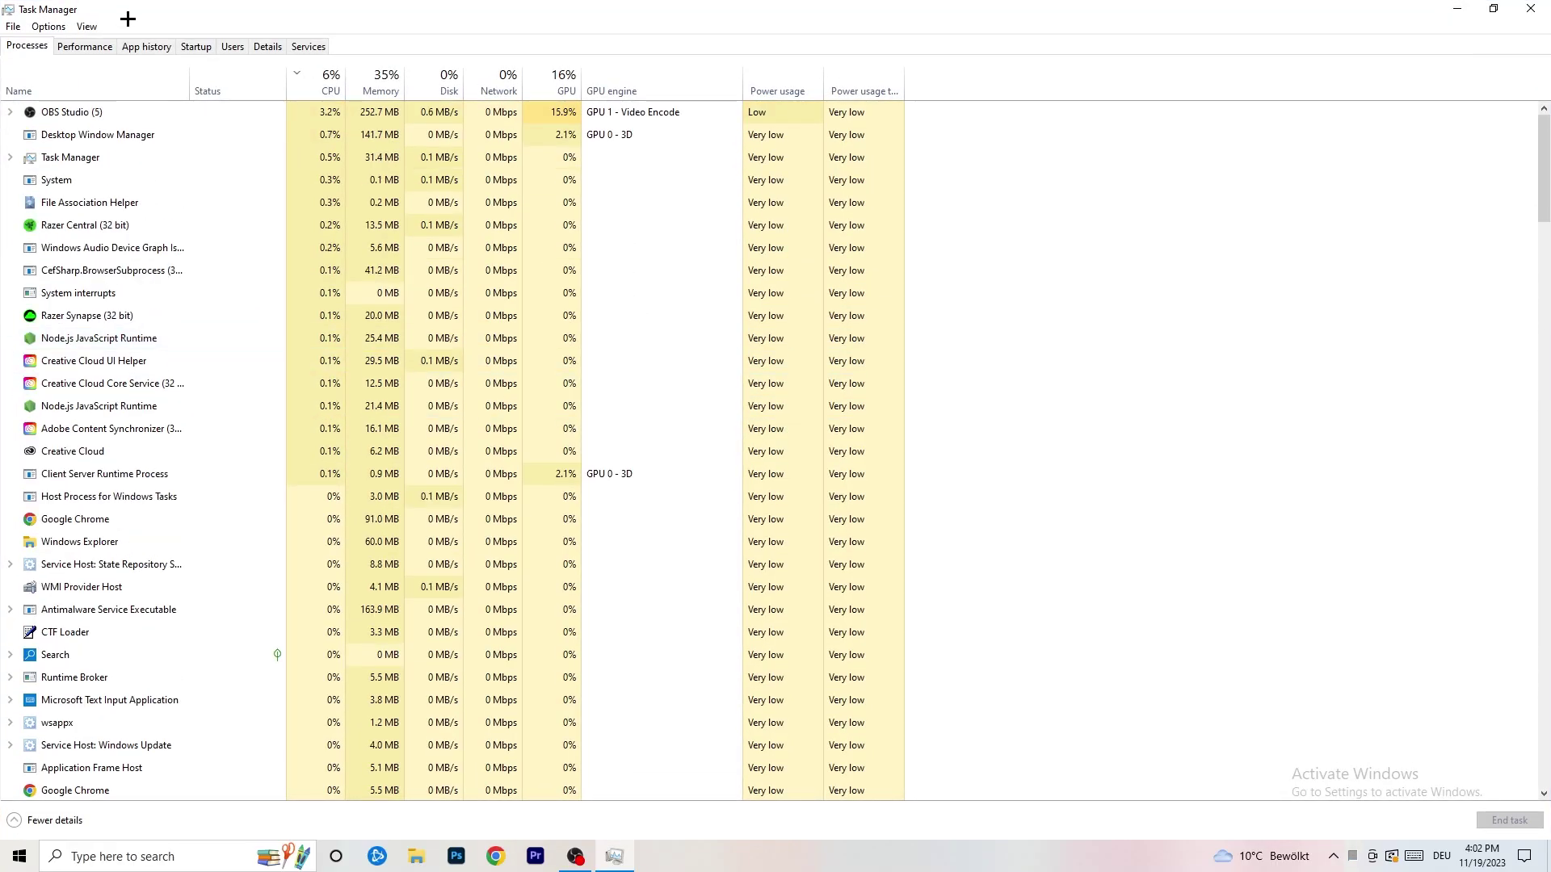
# Step: Check GPU usage with OBS Studio on top, leave OBS running, then sort processes by CPU
pyautogui.click(331, 77)
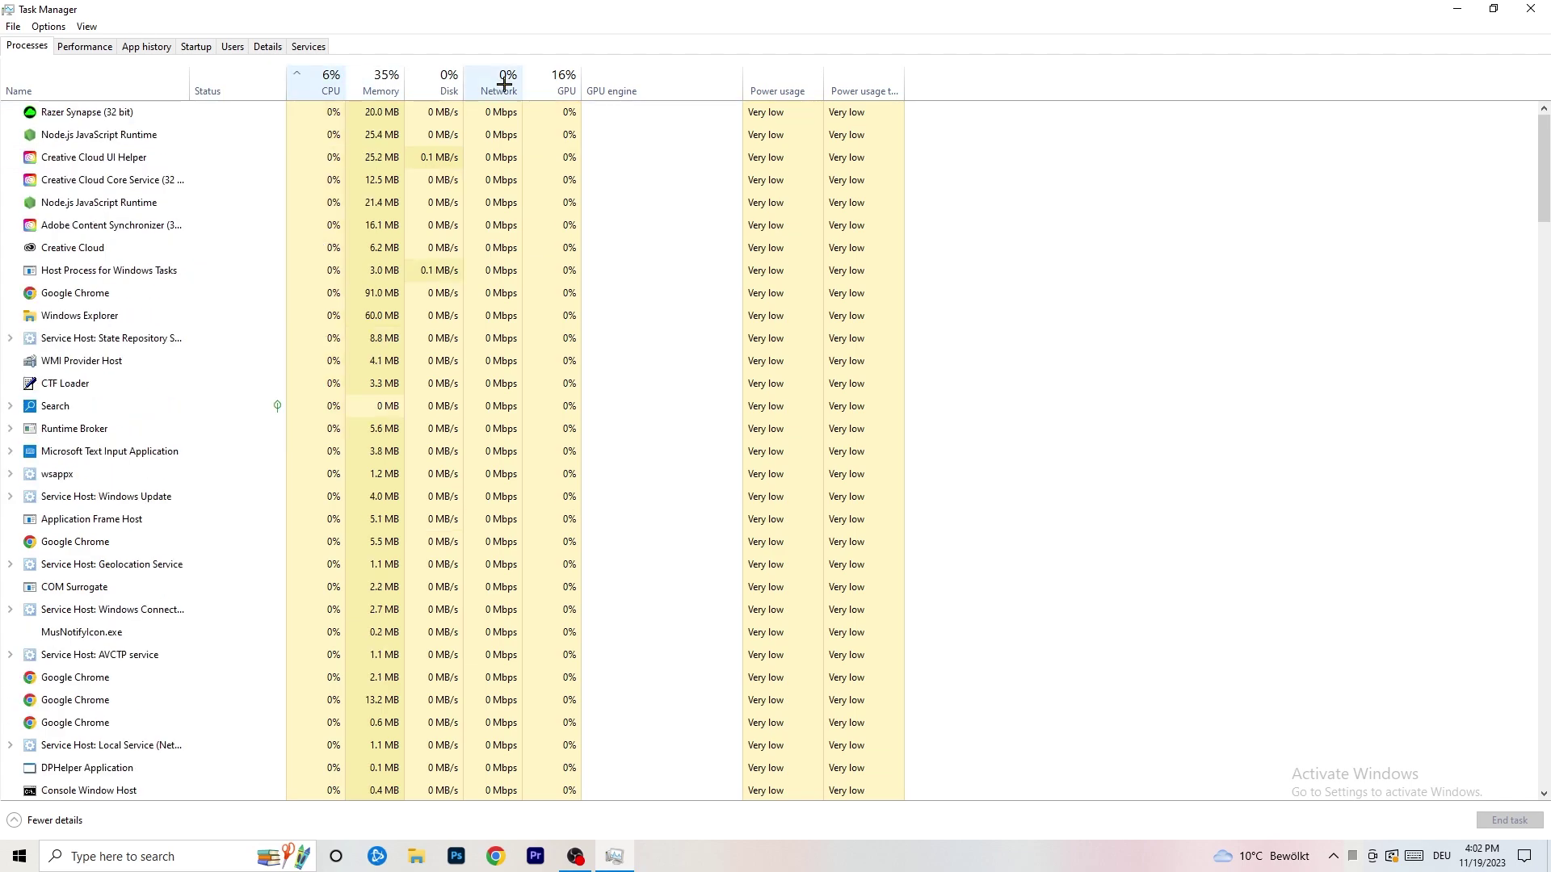
pyautogui.click(539, 81)
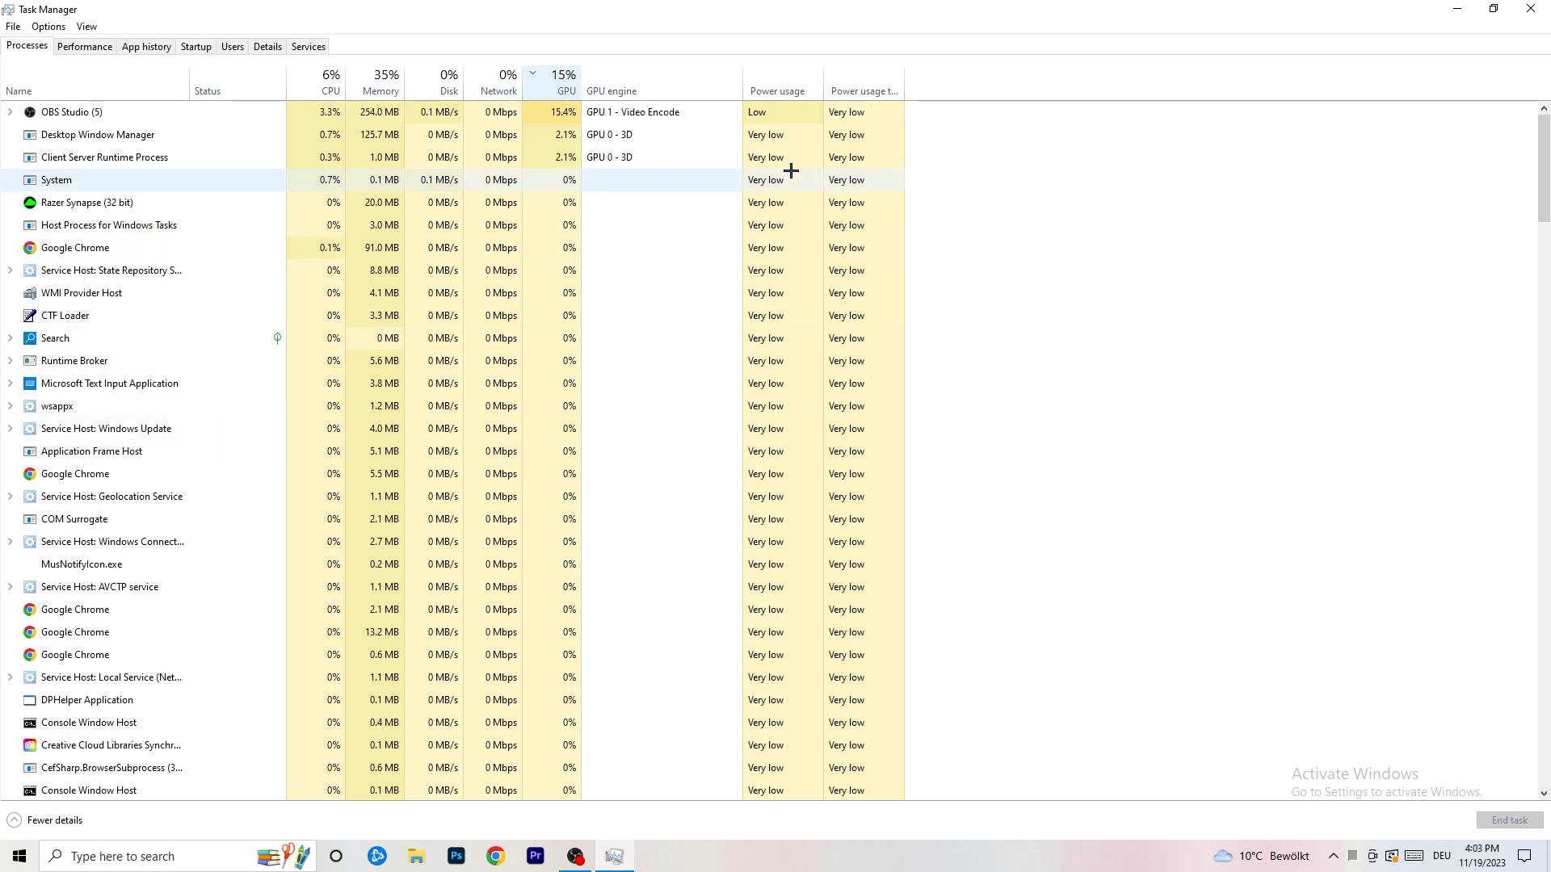
pyautogui.rightClick(563, 117)
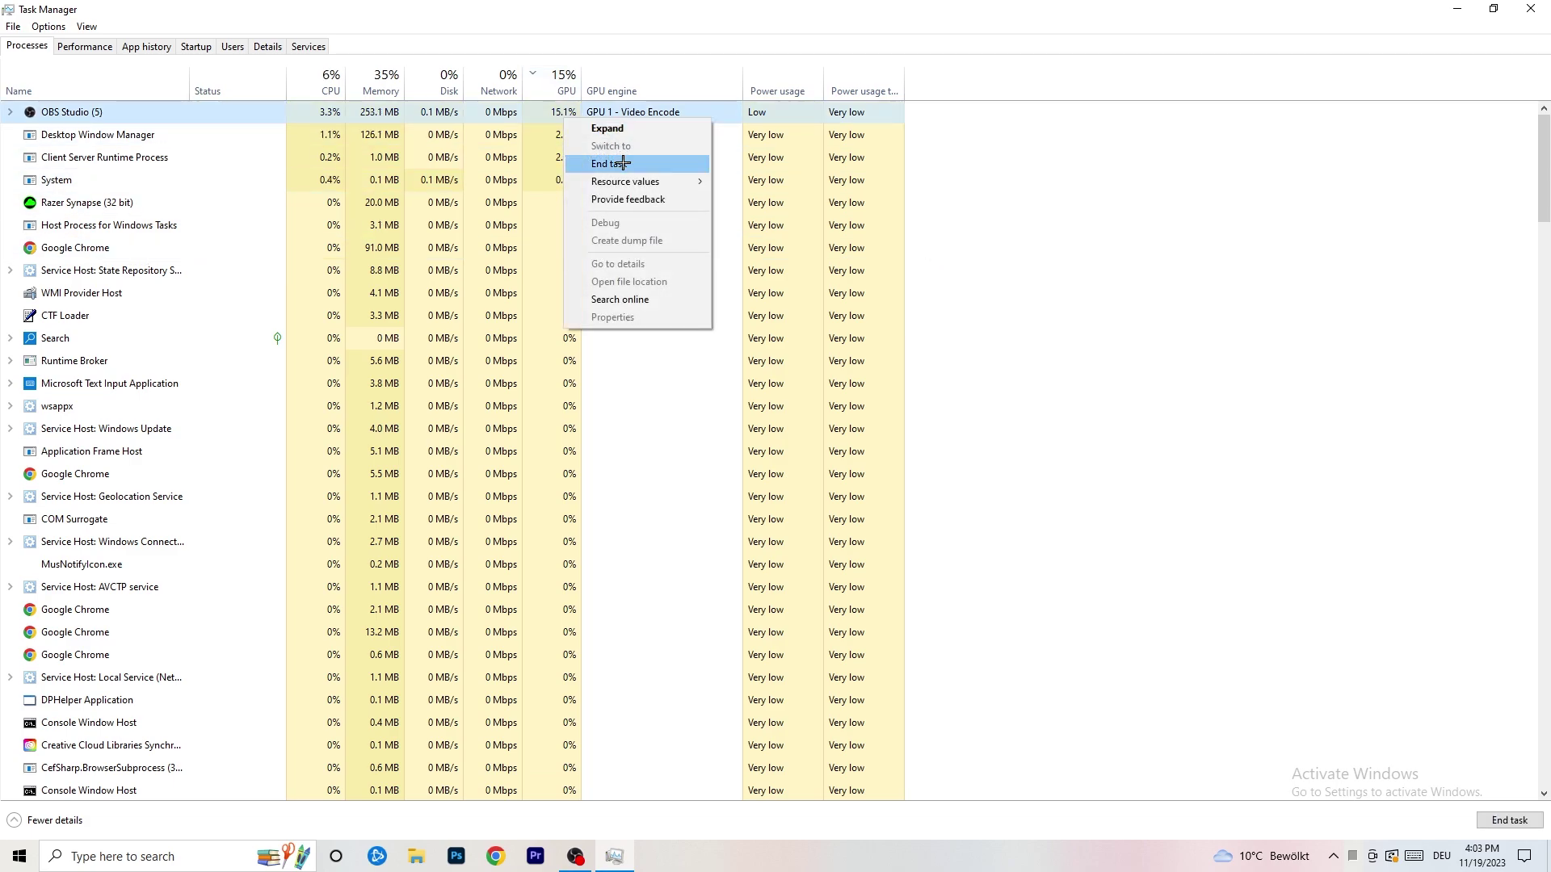
pyautogui.click(1268, 145)
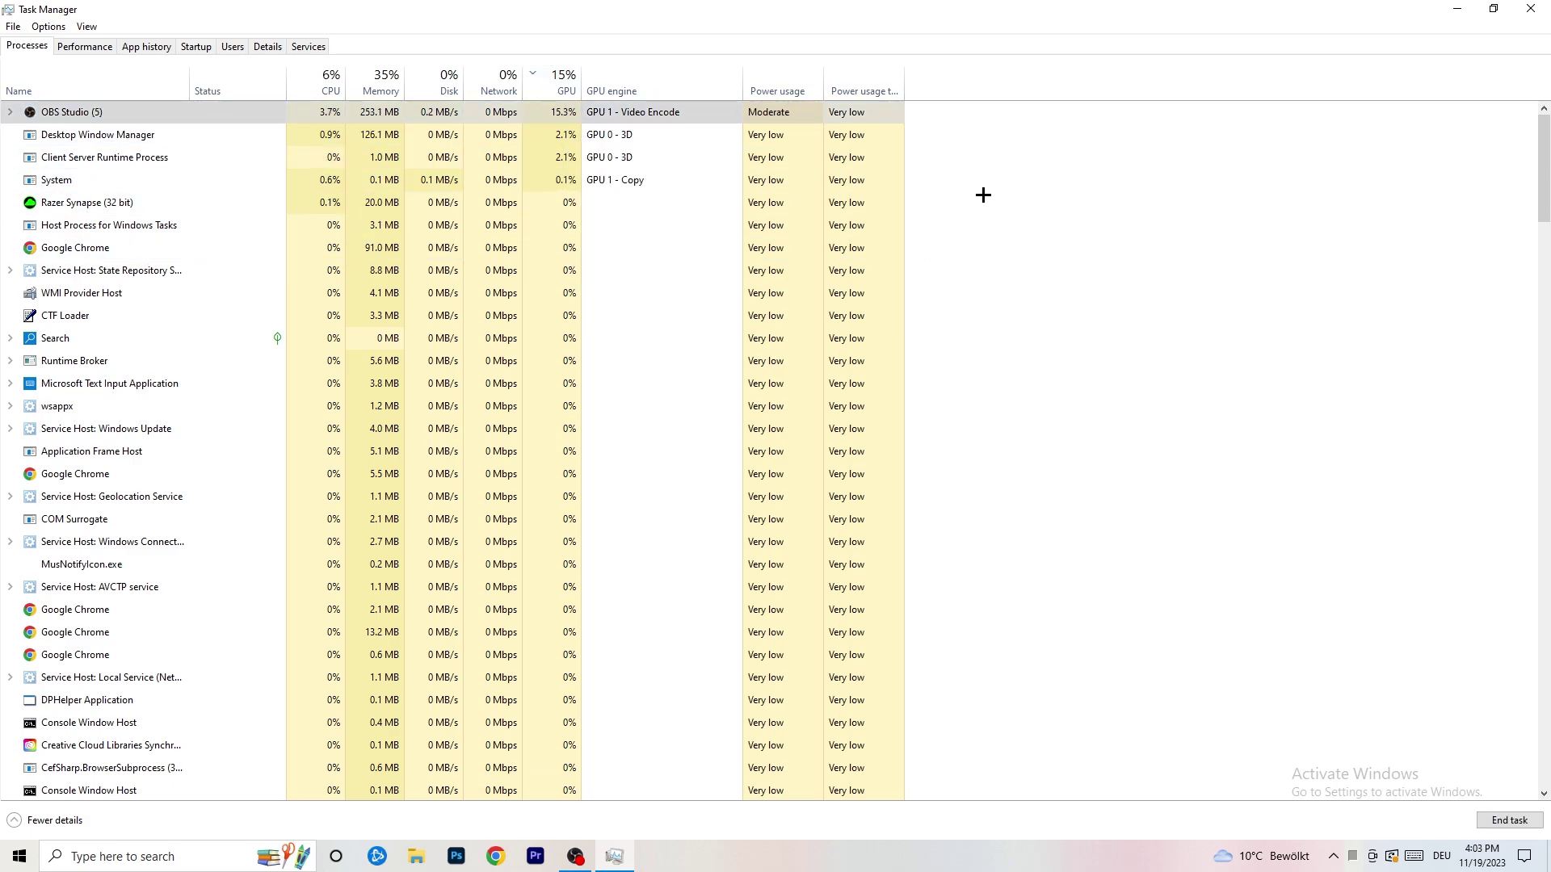
pyautogui.click(319, 81)
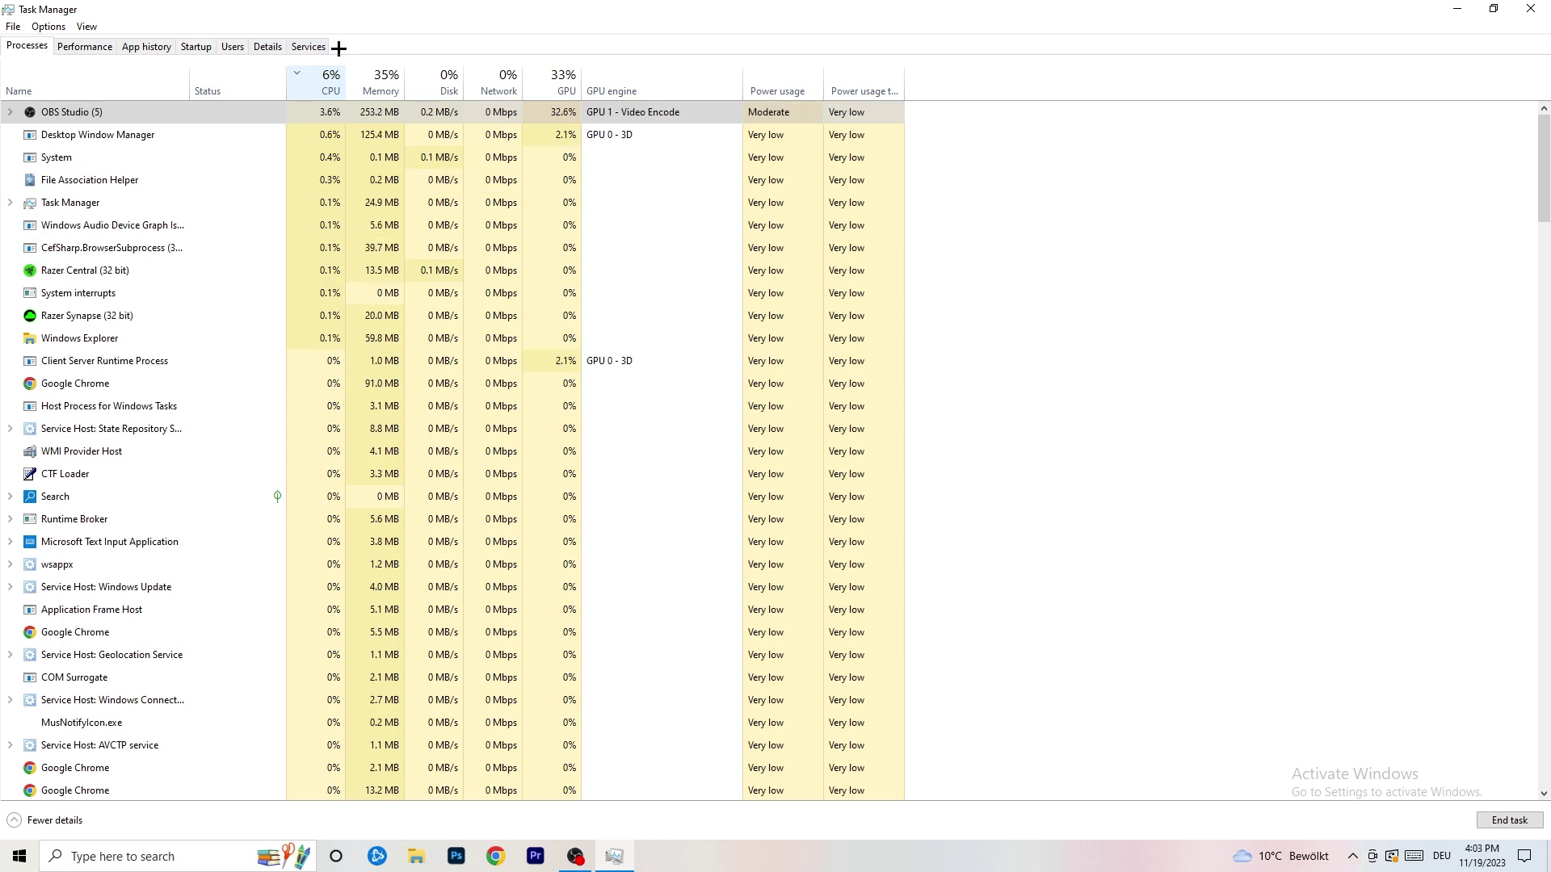
# Step: In Details, check a Creative Cloud UI Helper's priority, leave it Normal, then view Startup apps
pyautogui.click(264, 46)
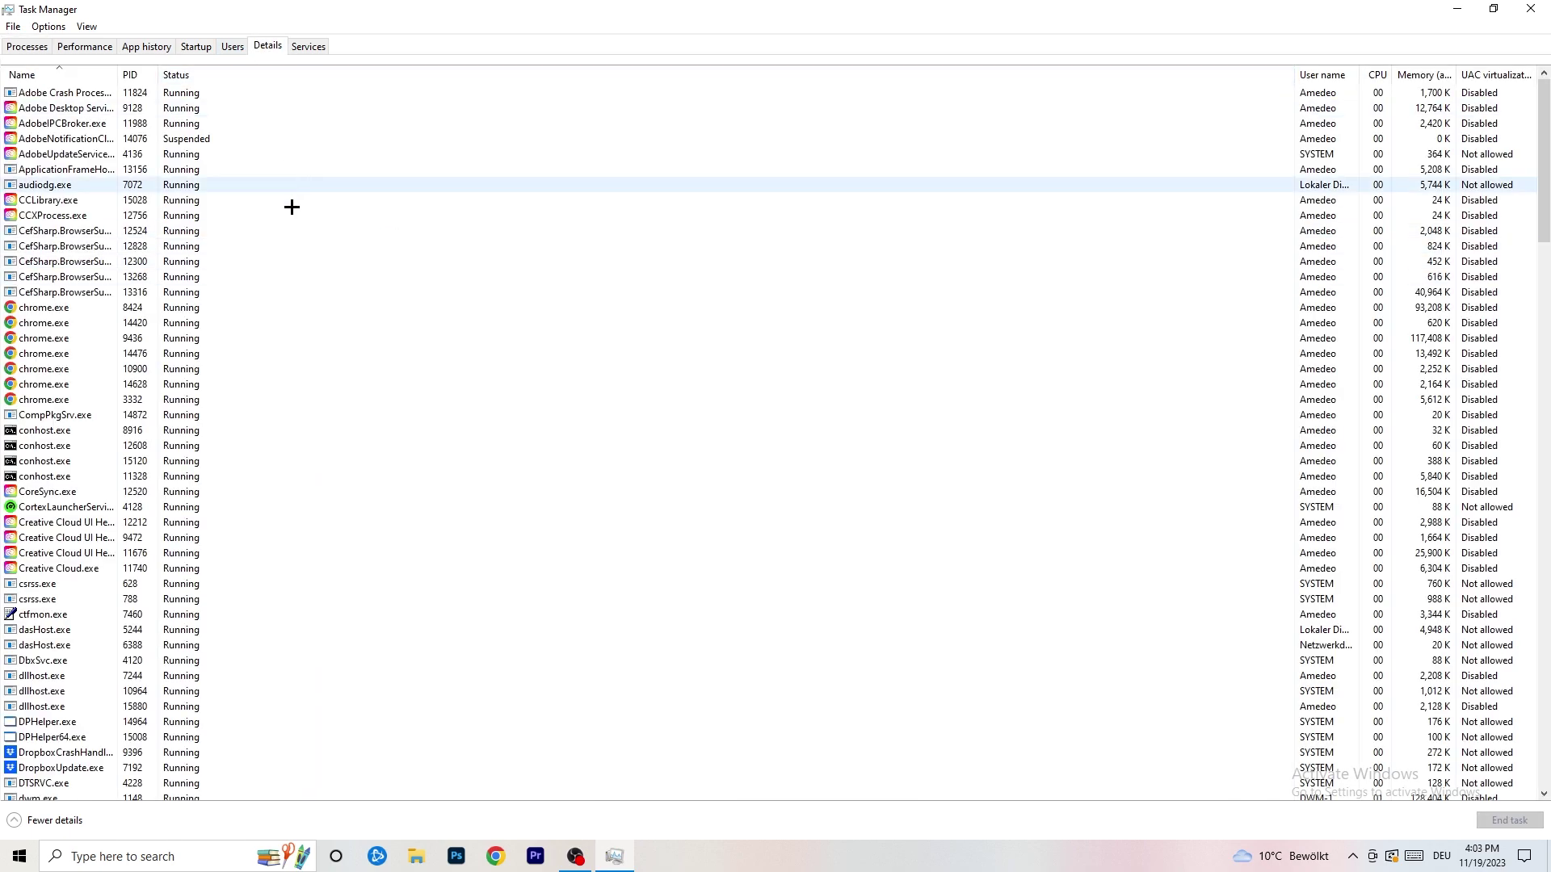
pyautogui.scroll(-15, 229, 419)
pyautogui.scroll(15, 267, 345)
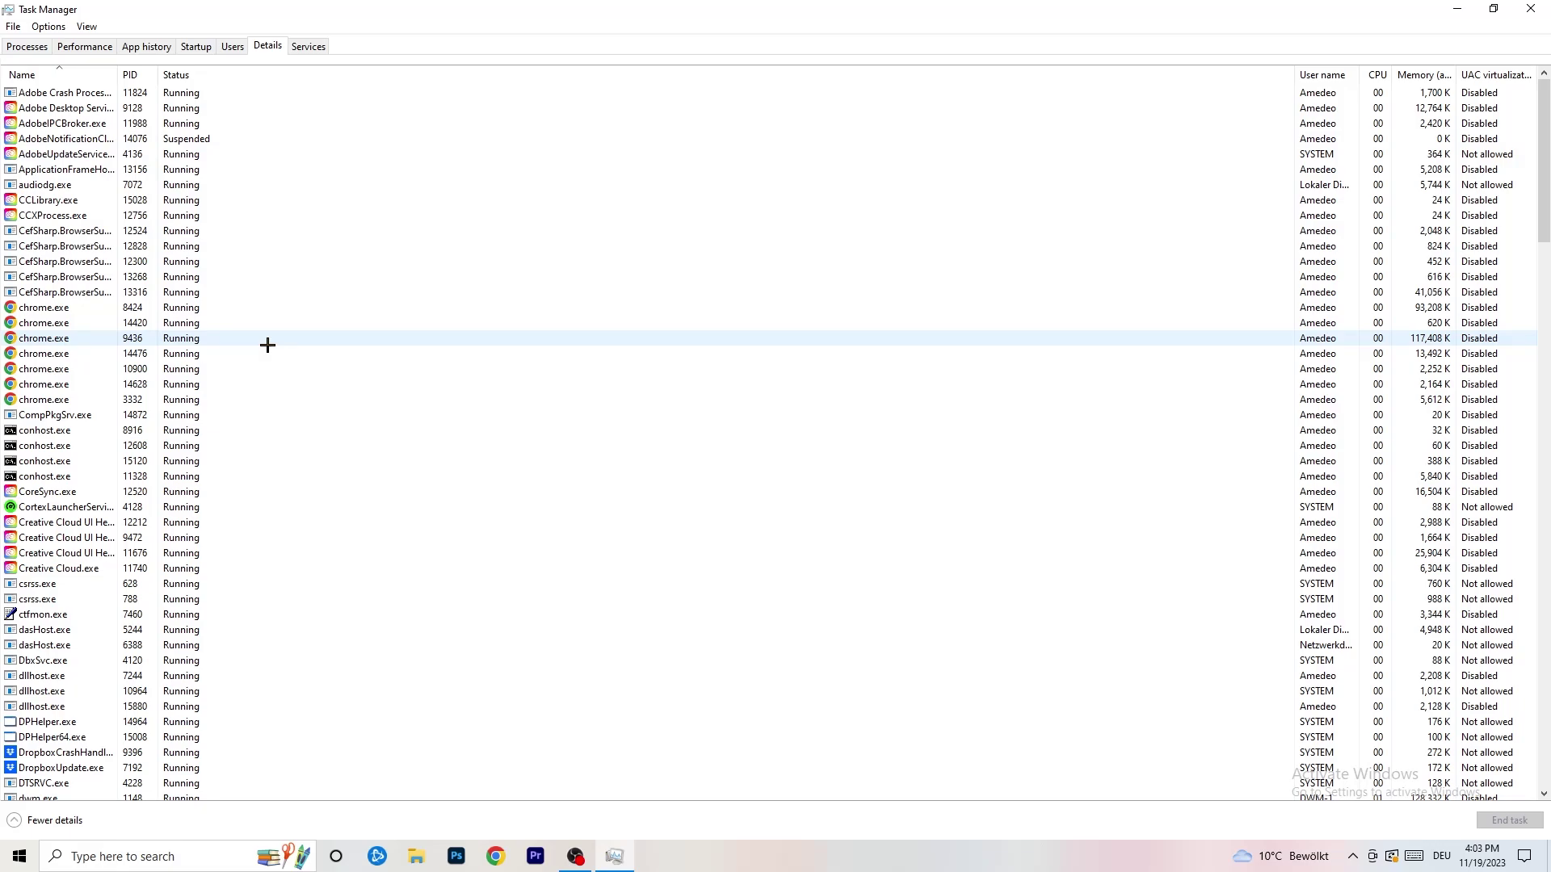
pyautogui.scroll(-3, 62, 418)
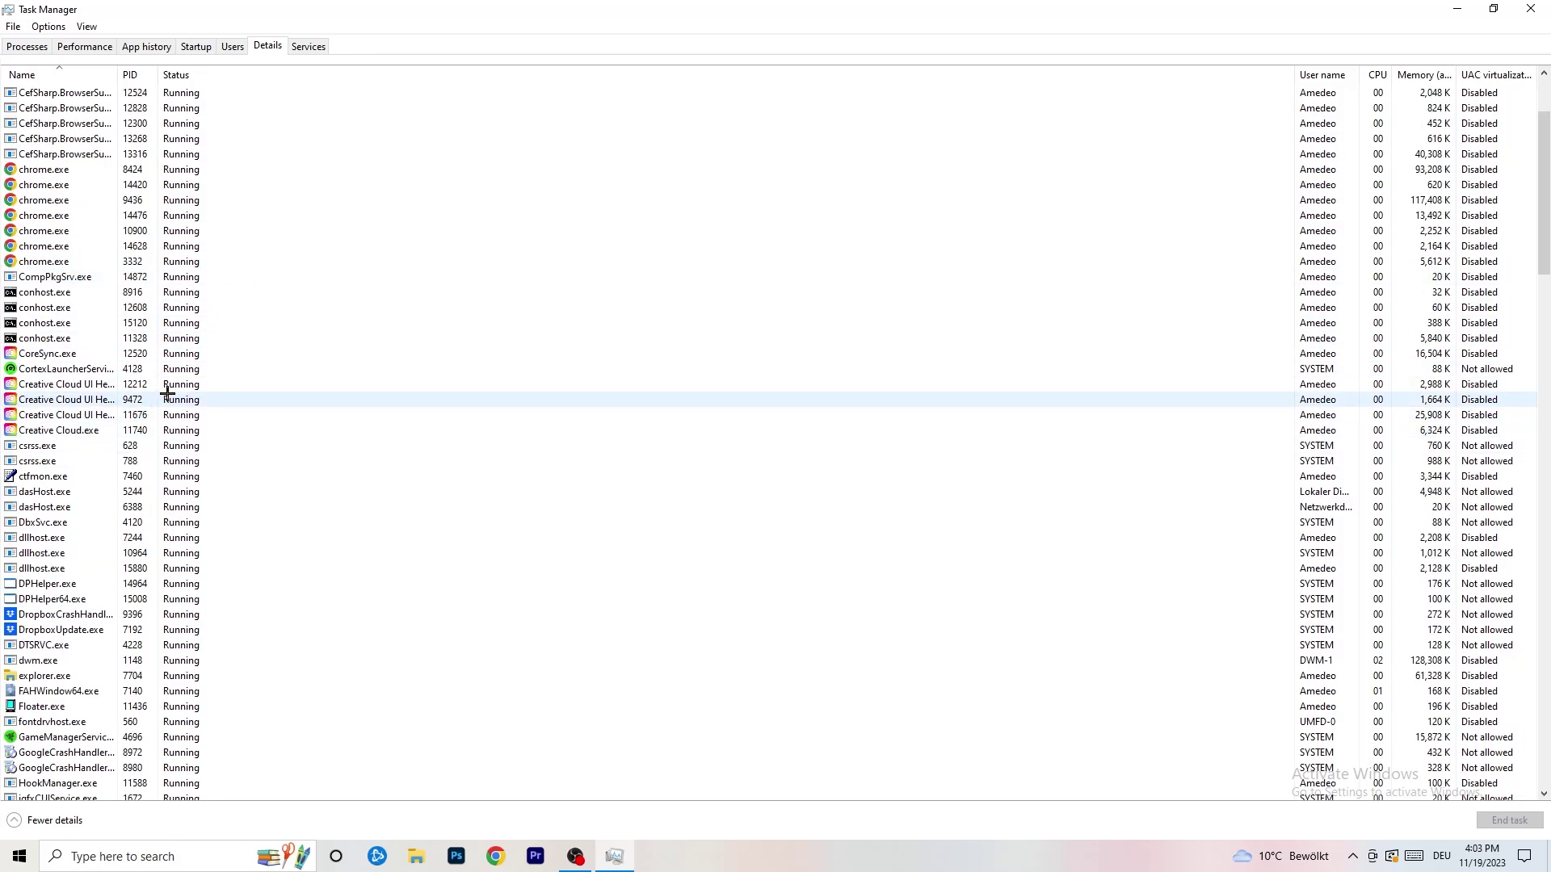
pyautogui.rightClick(65, 415)
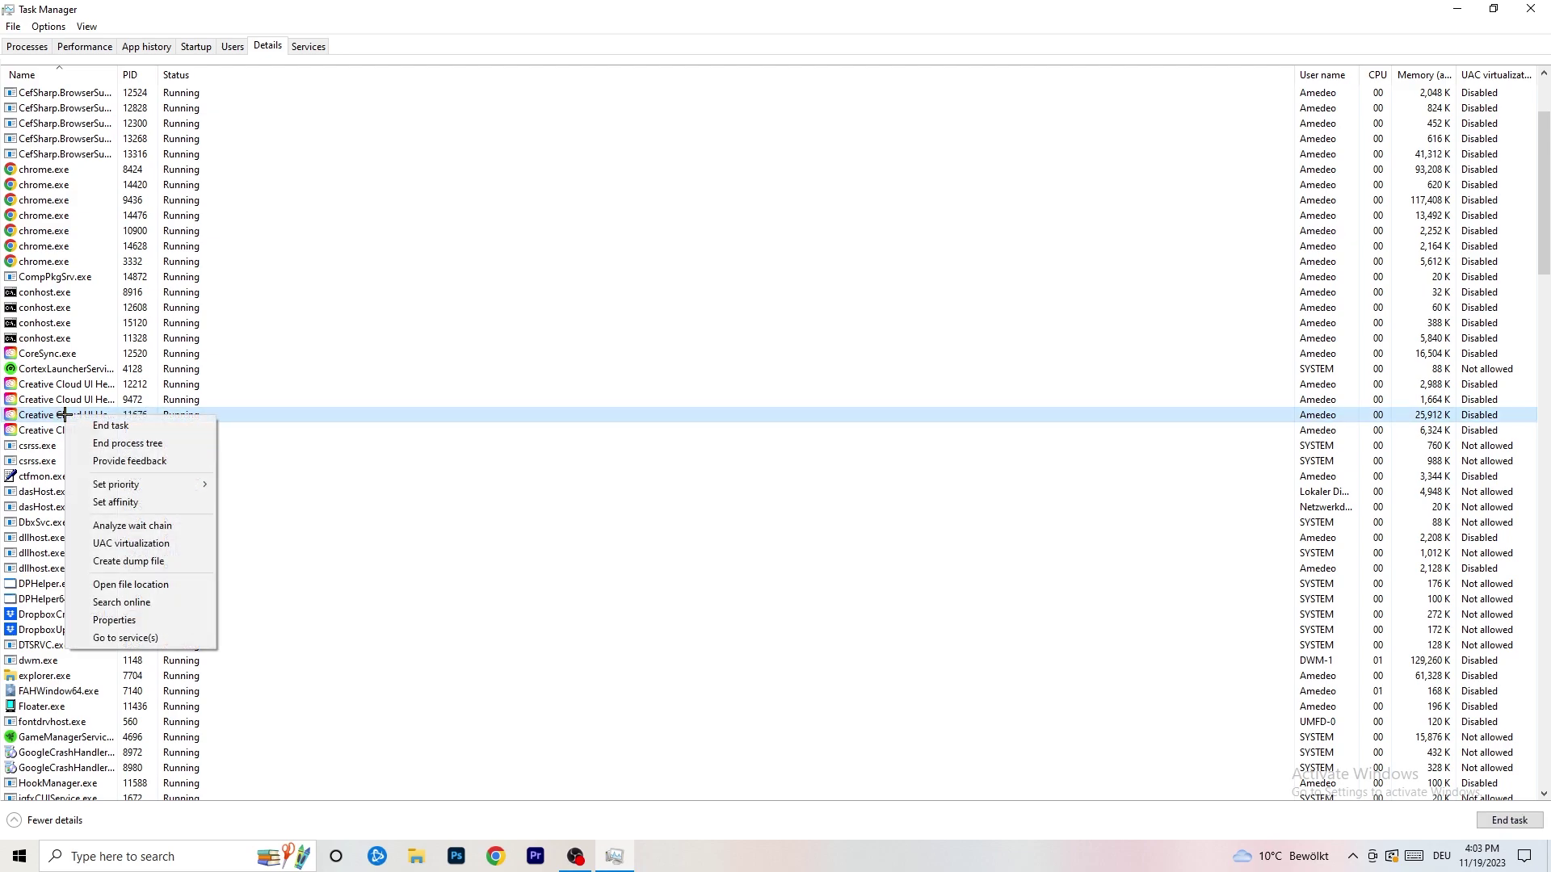
pyautogui.moveTo(129, 485)
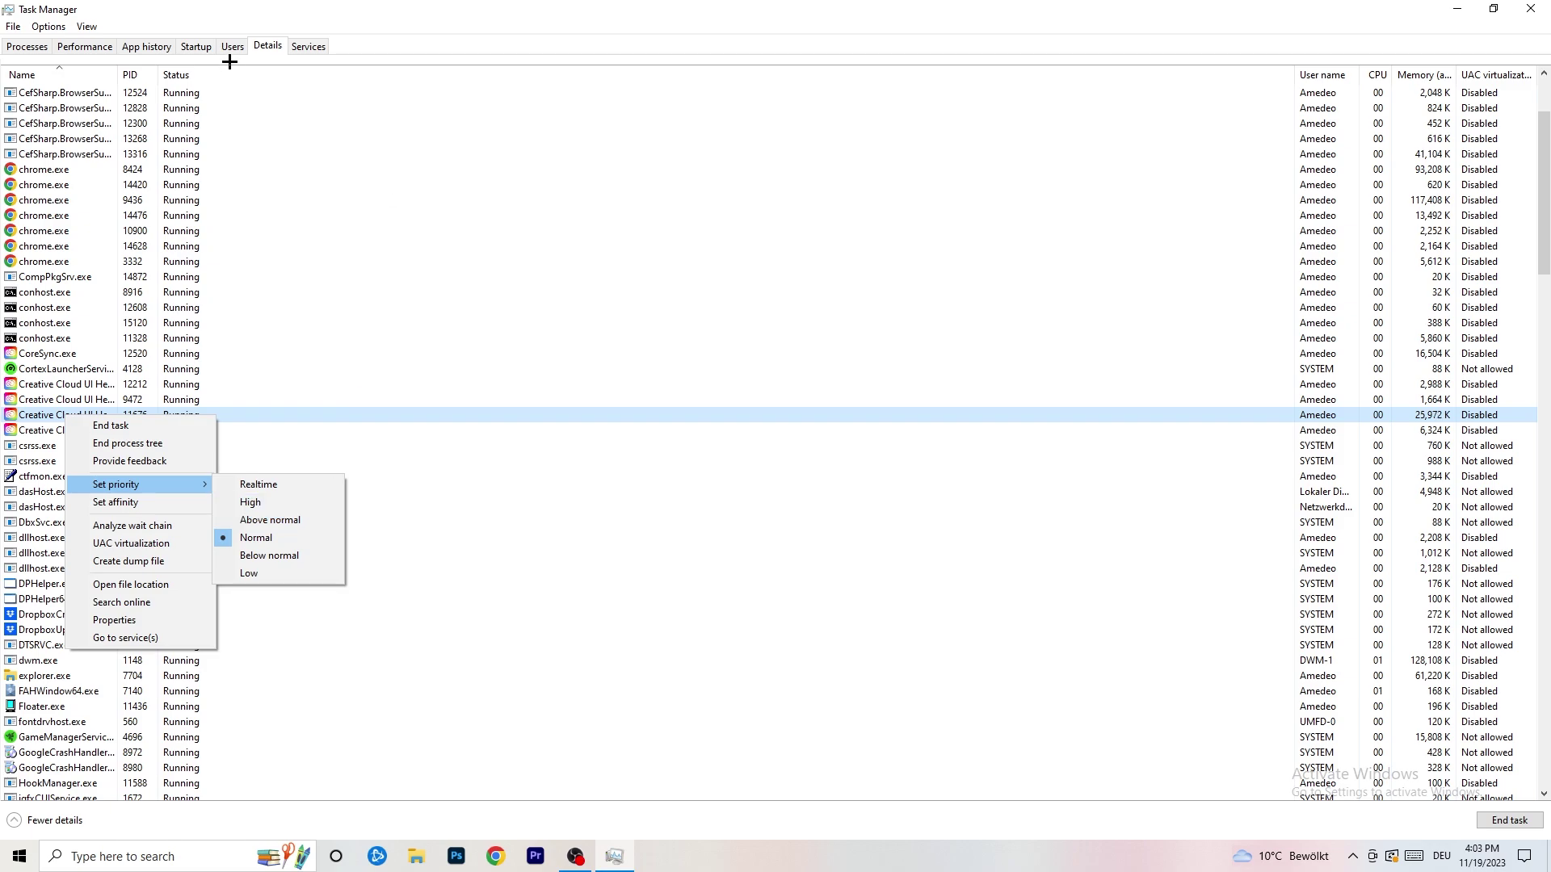
pyautogui.click(199, 46)
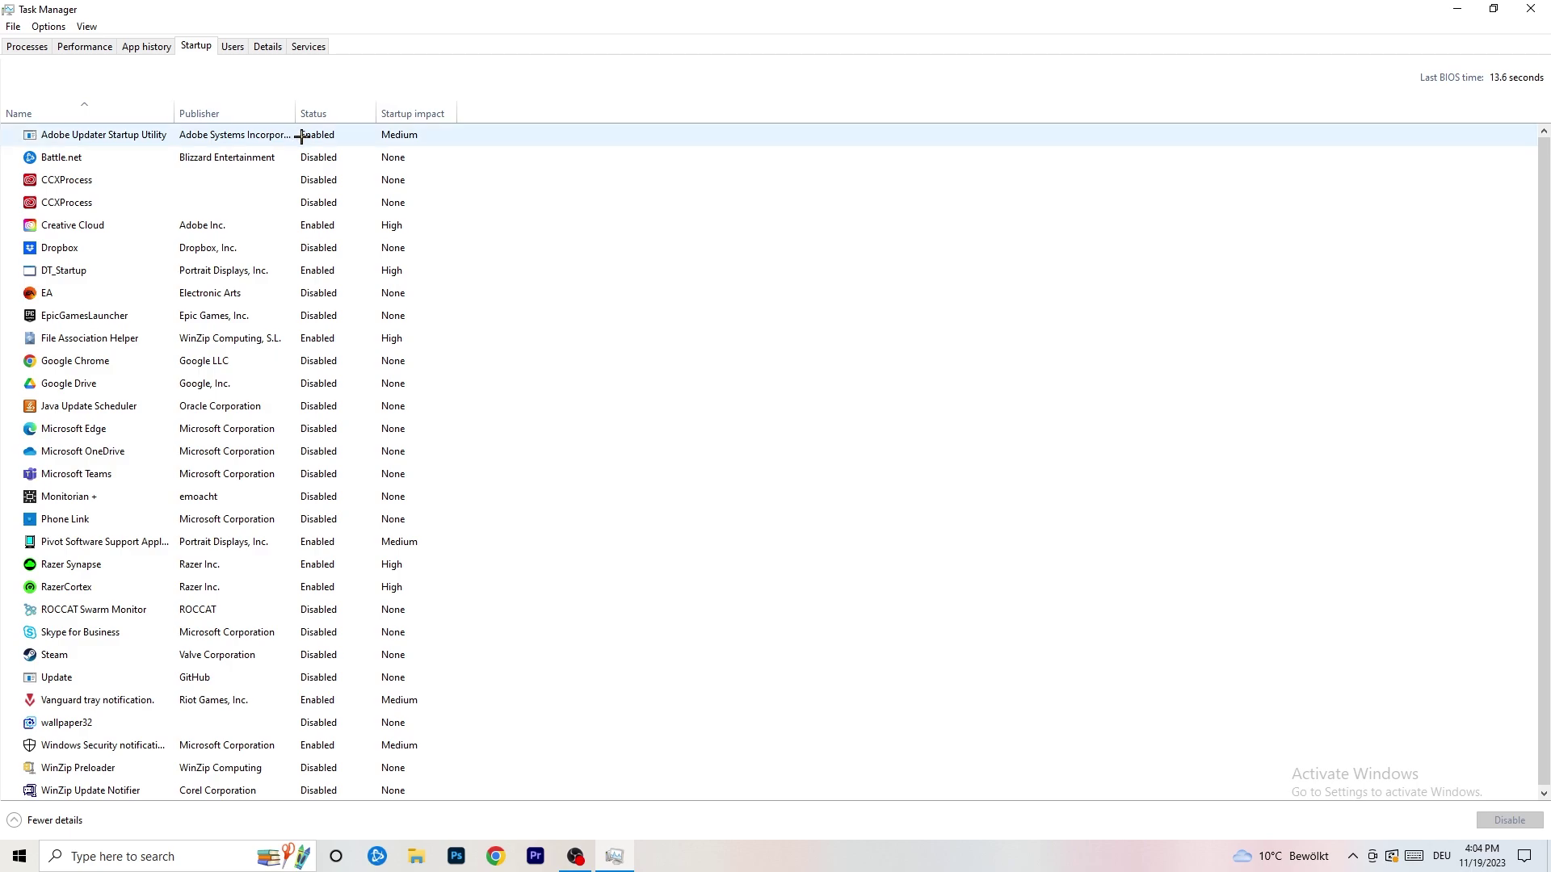
# Step: Leave DT_Startup enabled in the startup list and close Task Manager
pyautogui.rightClick(354, 265)
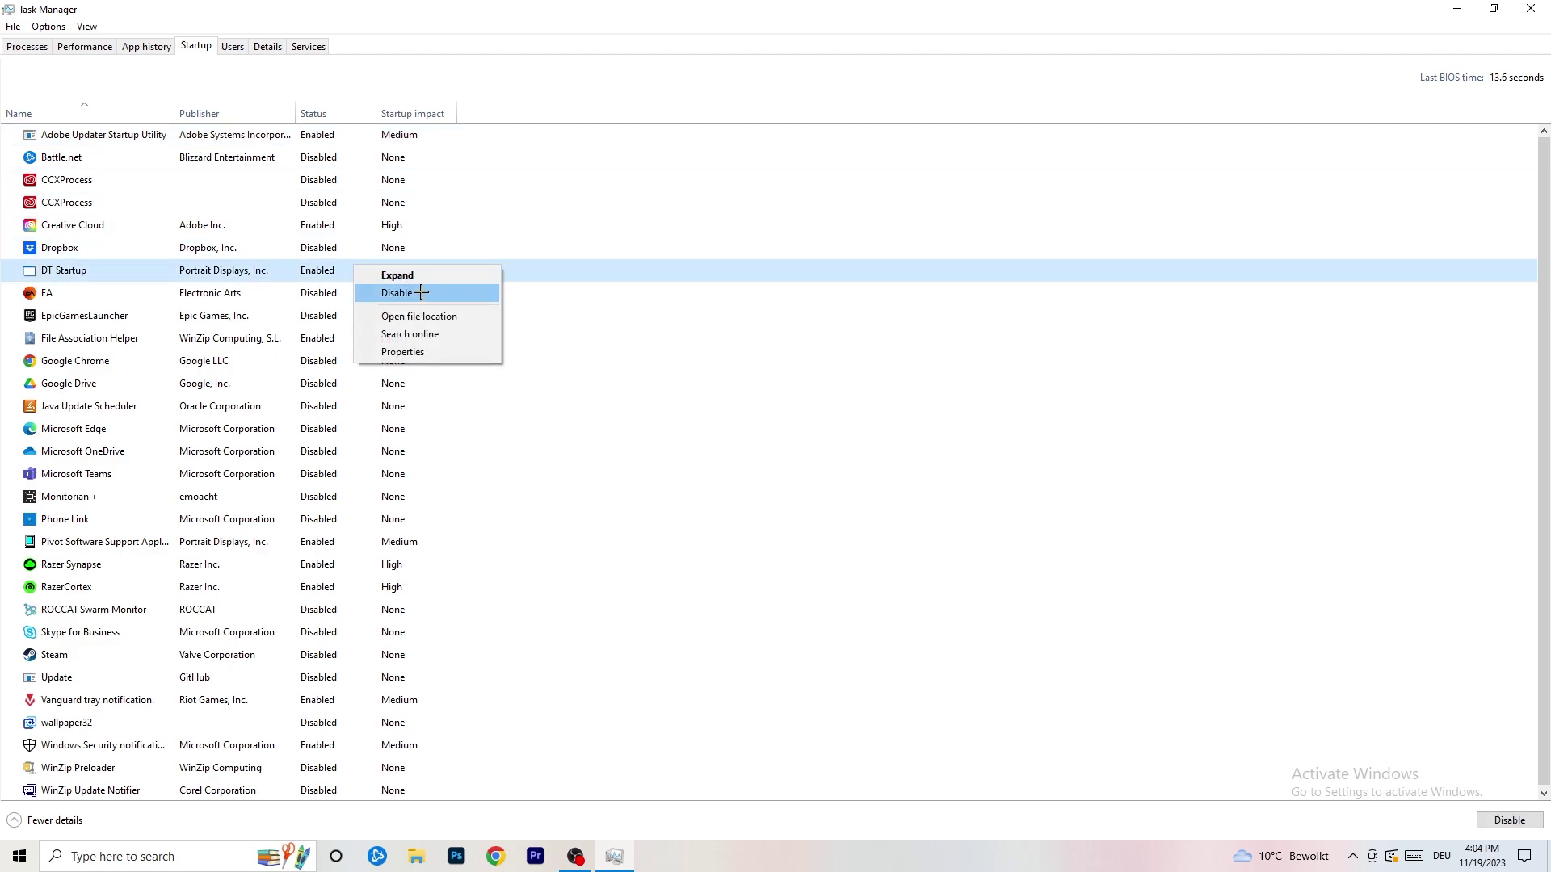
pyautogui.click(1152, 23)
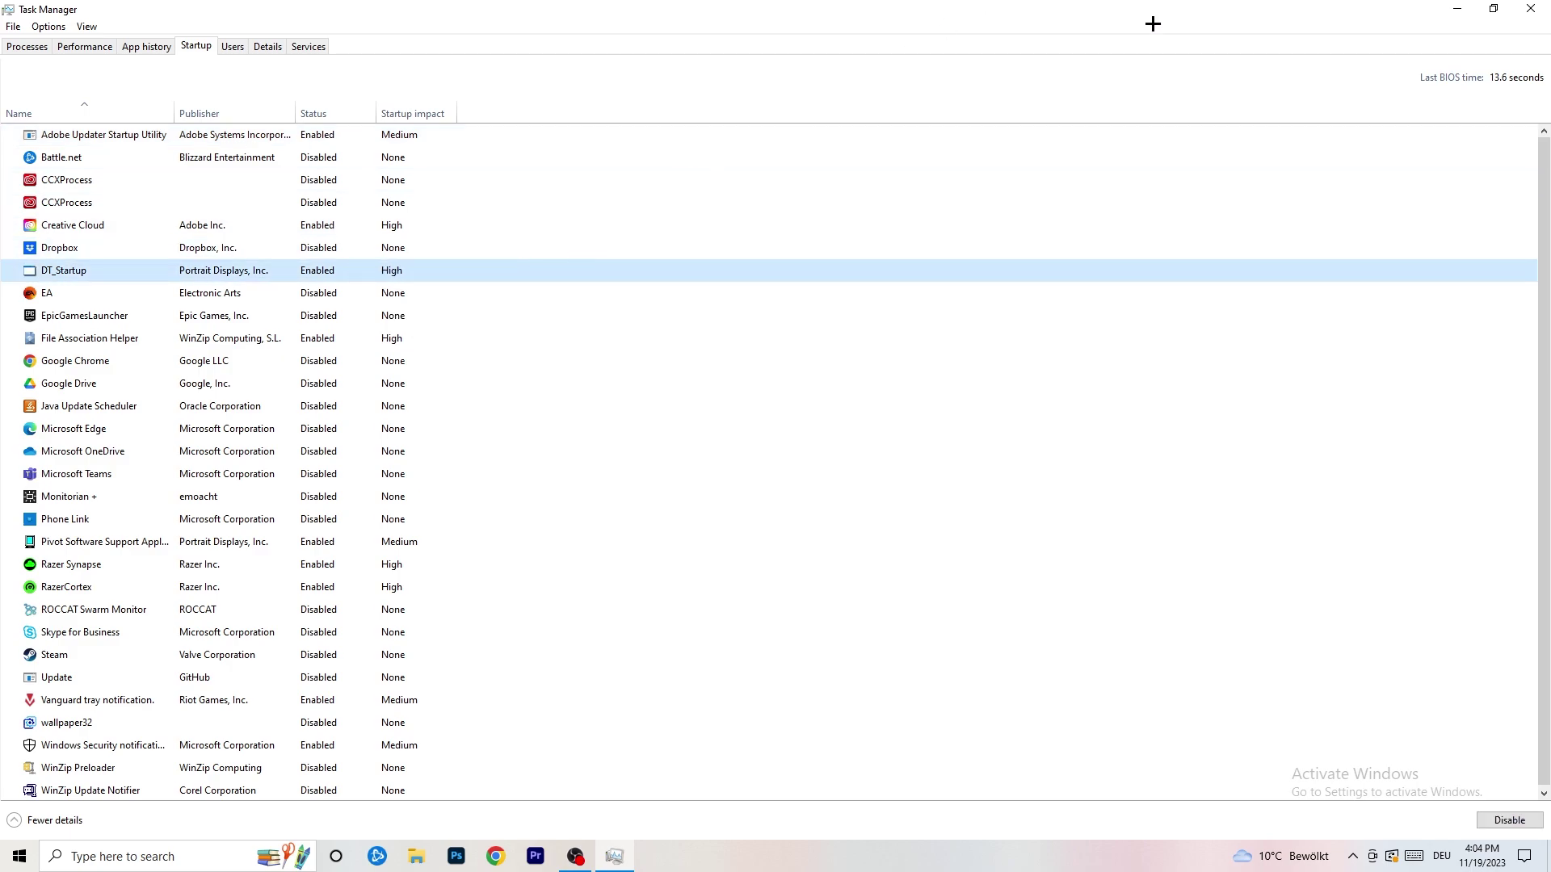
pyautogui.click(1522, 9)
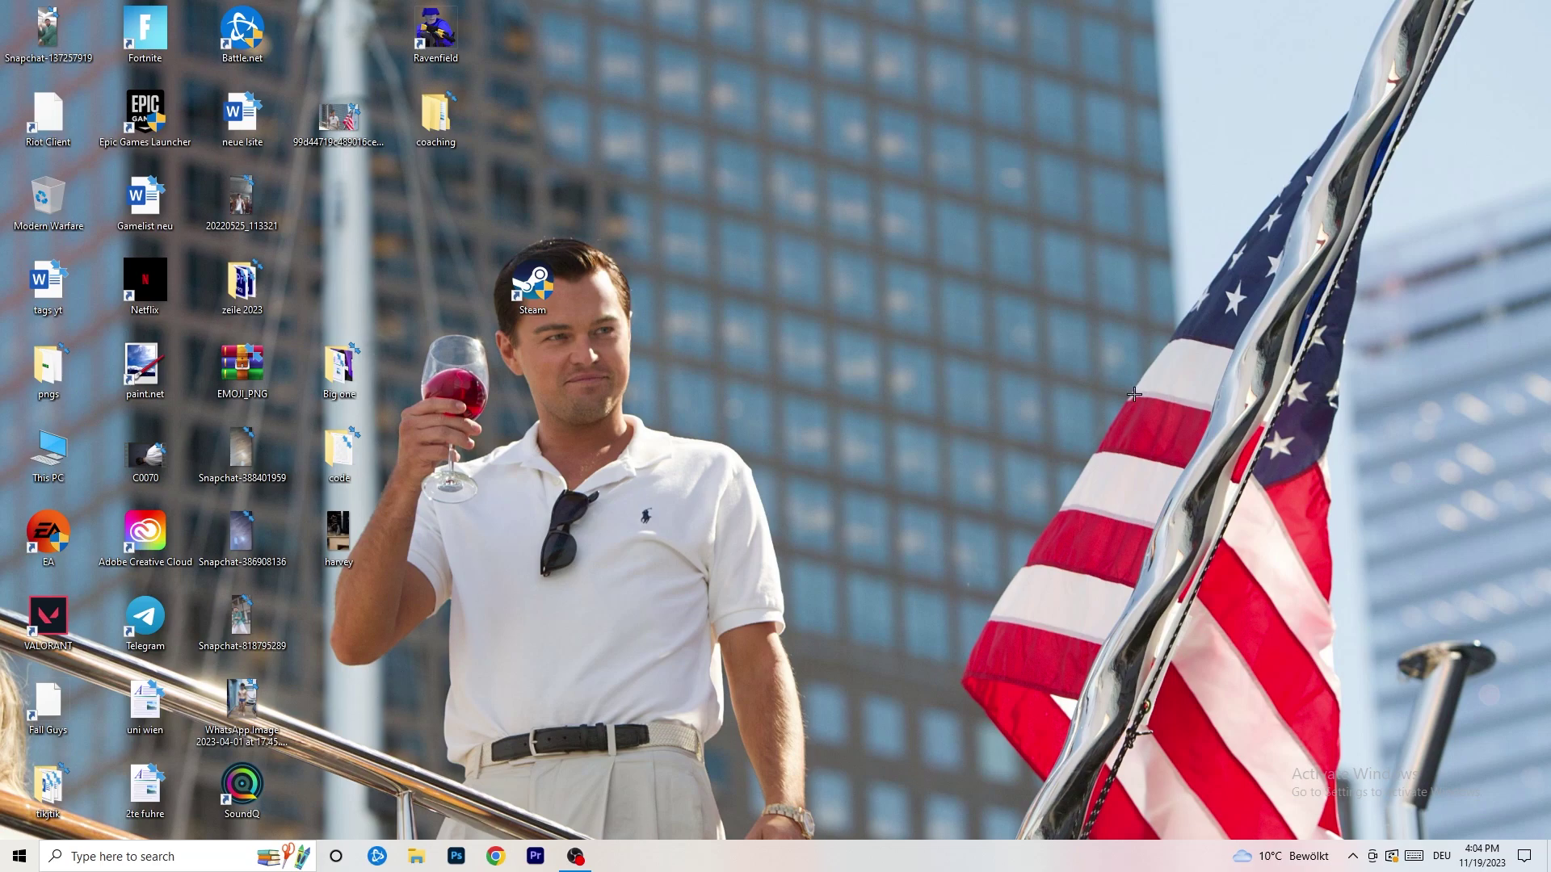
# Step: Open System > Display settings and keep scaling at 100% (Recommended) at 1920 × 1080
pyautogui.click(19, 857)
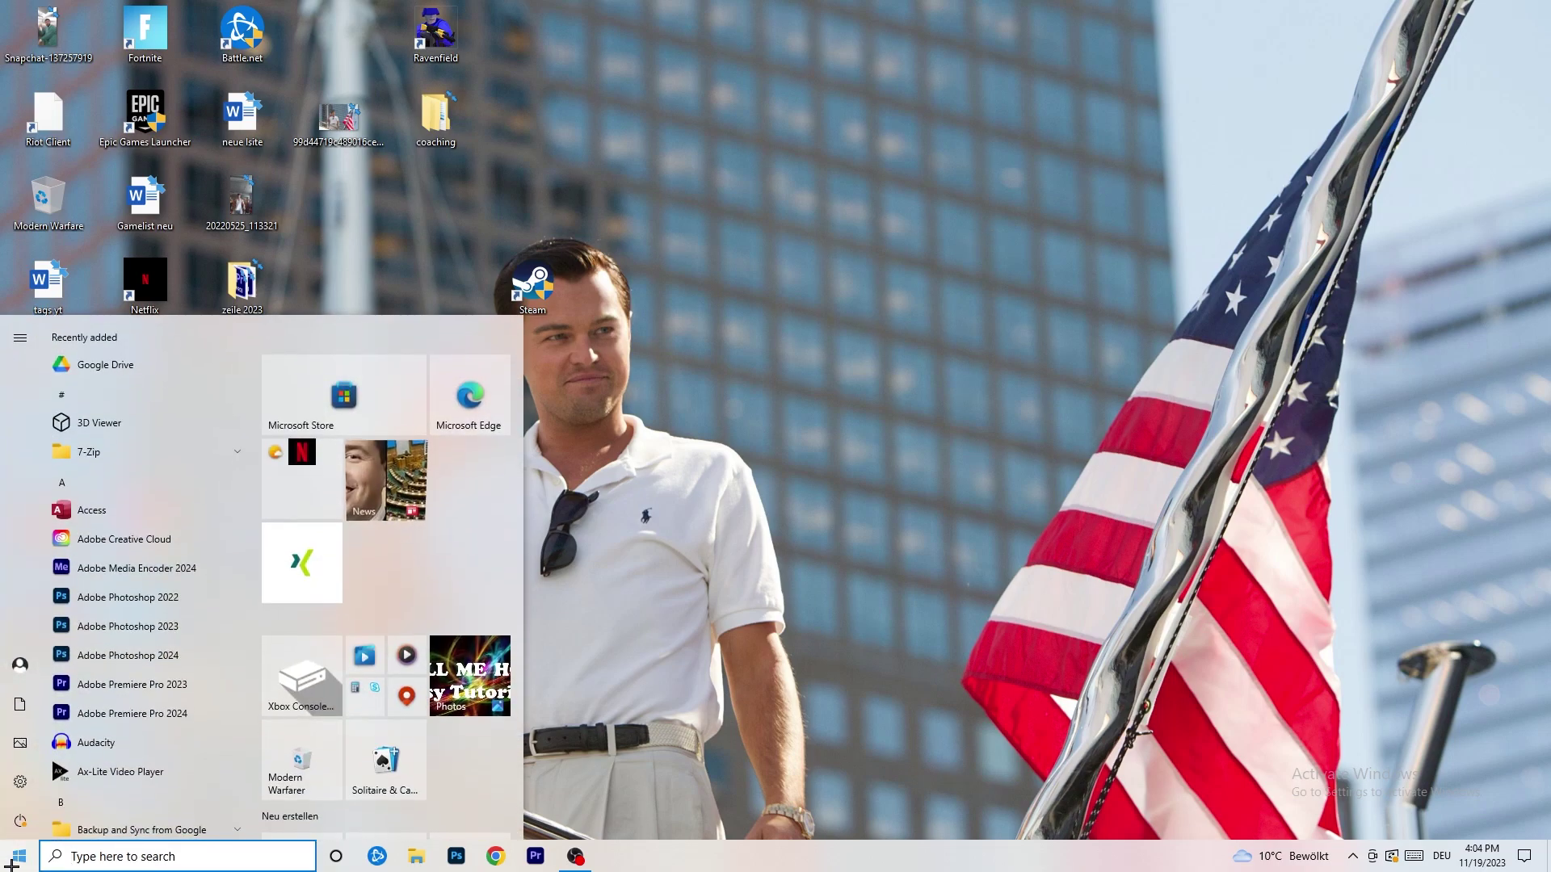
pyautogui.click(17, 785)
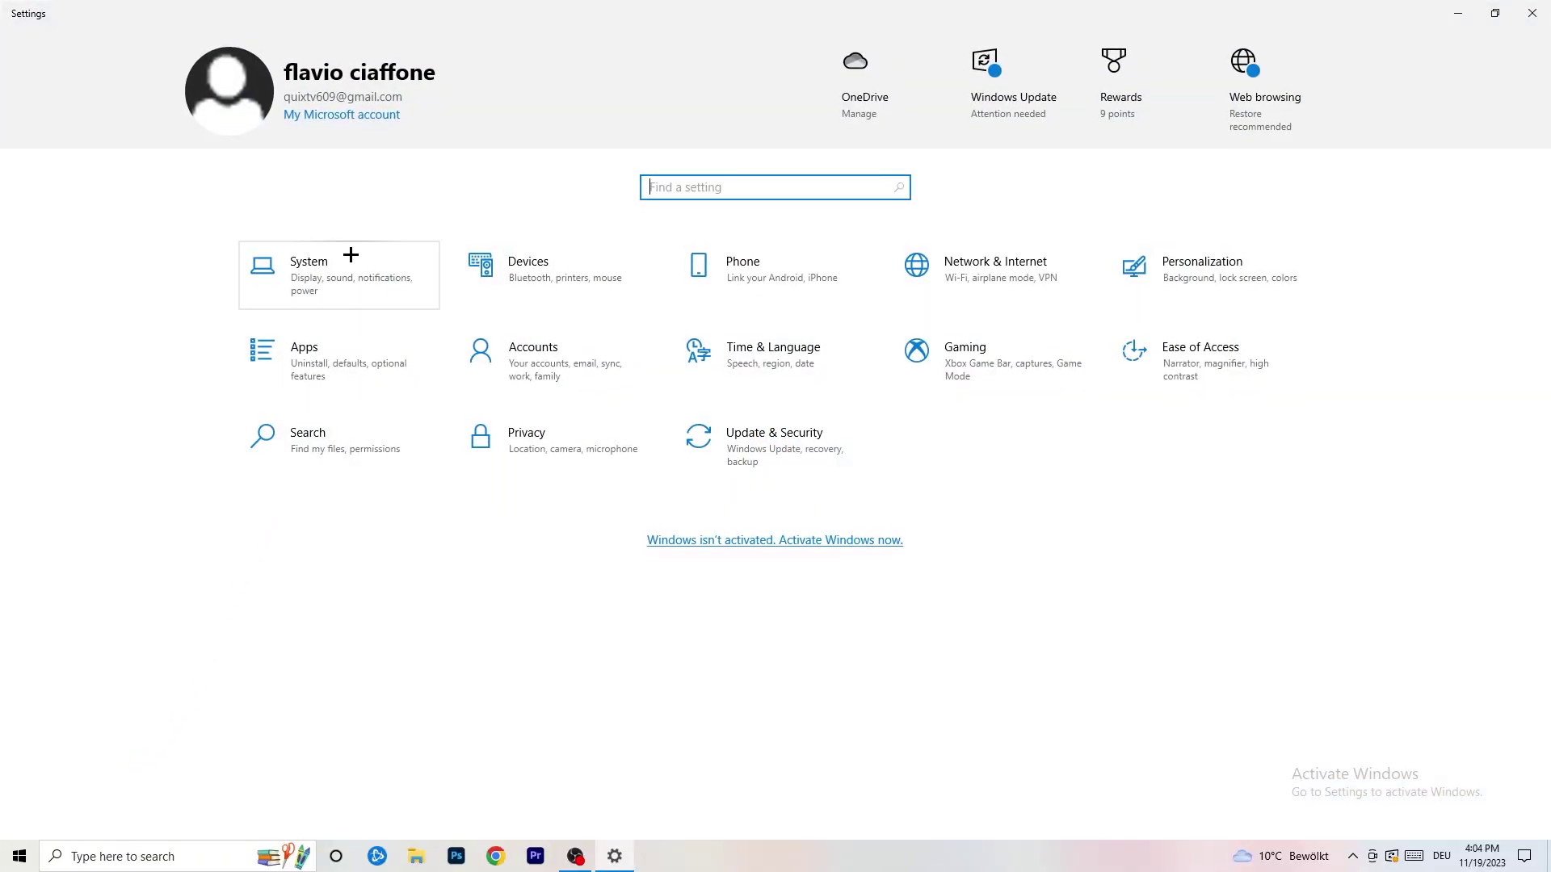
pyautogui.click(366, 261)
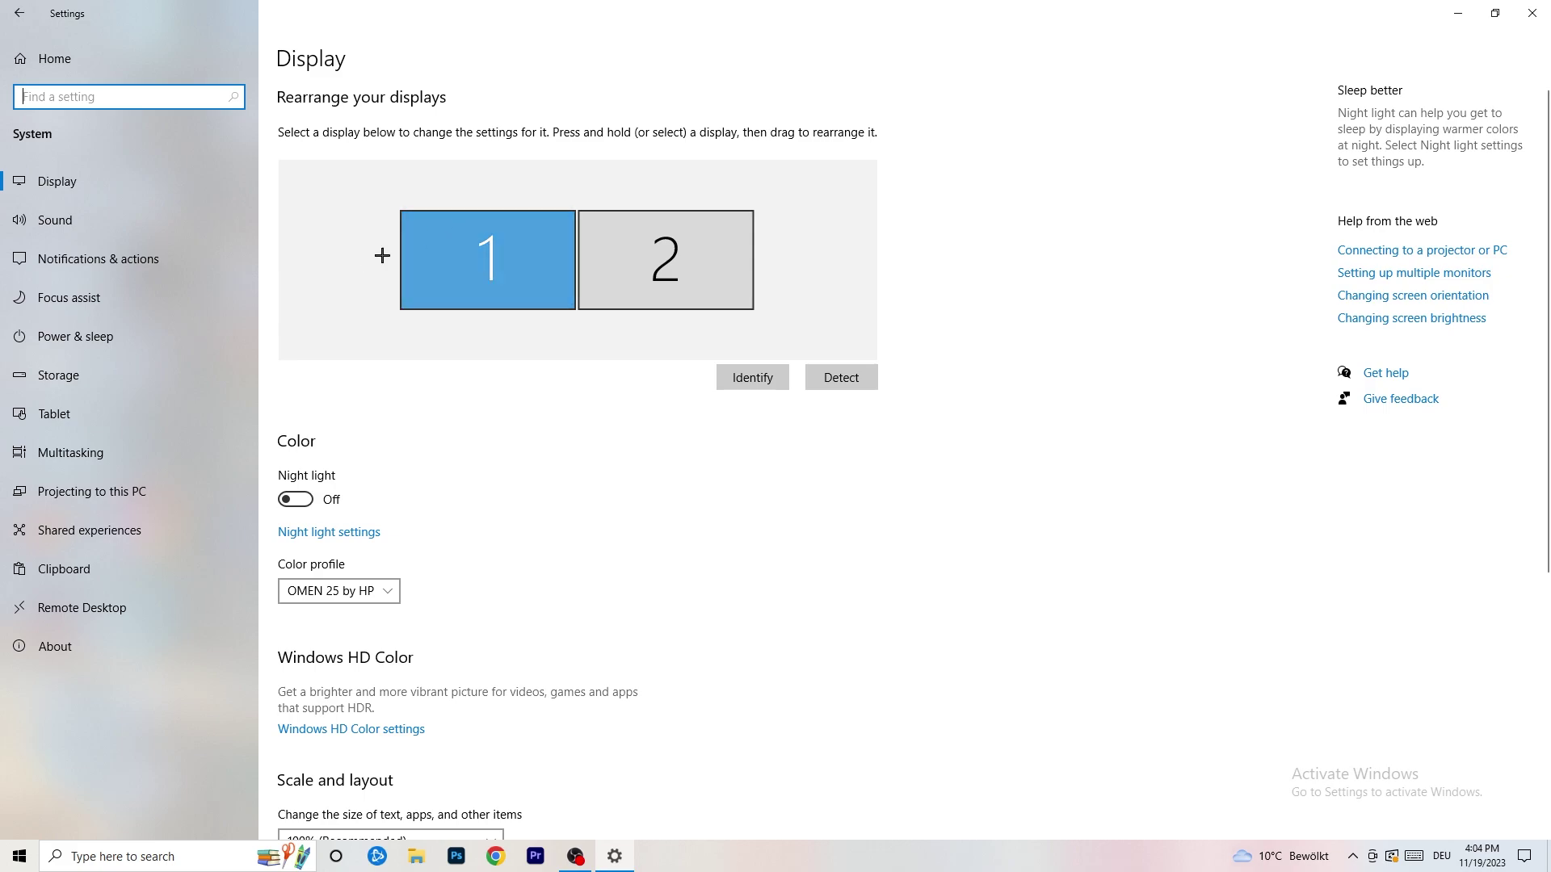
pyautogui.scroll(-3, 564, 295)
pyautogui.scroll(-2, 564, 295)
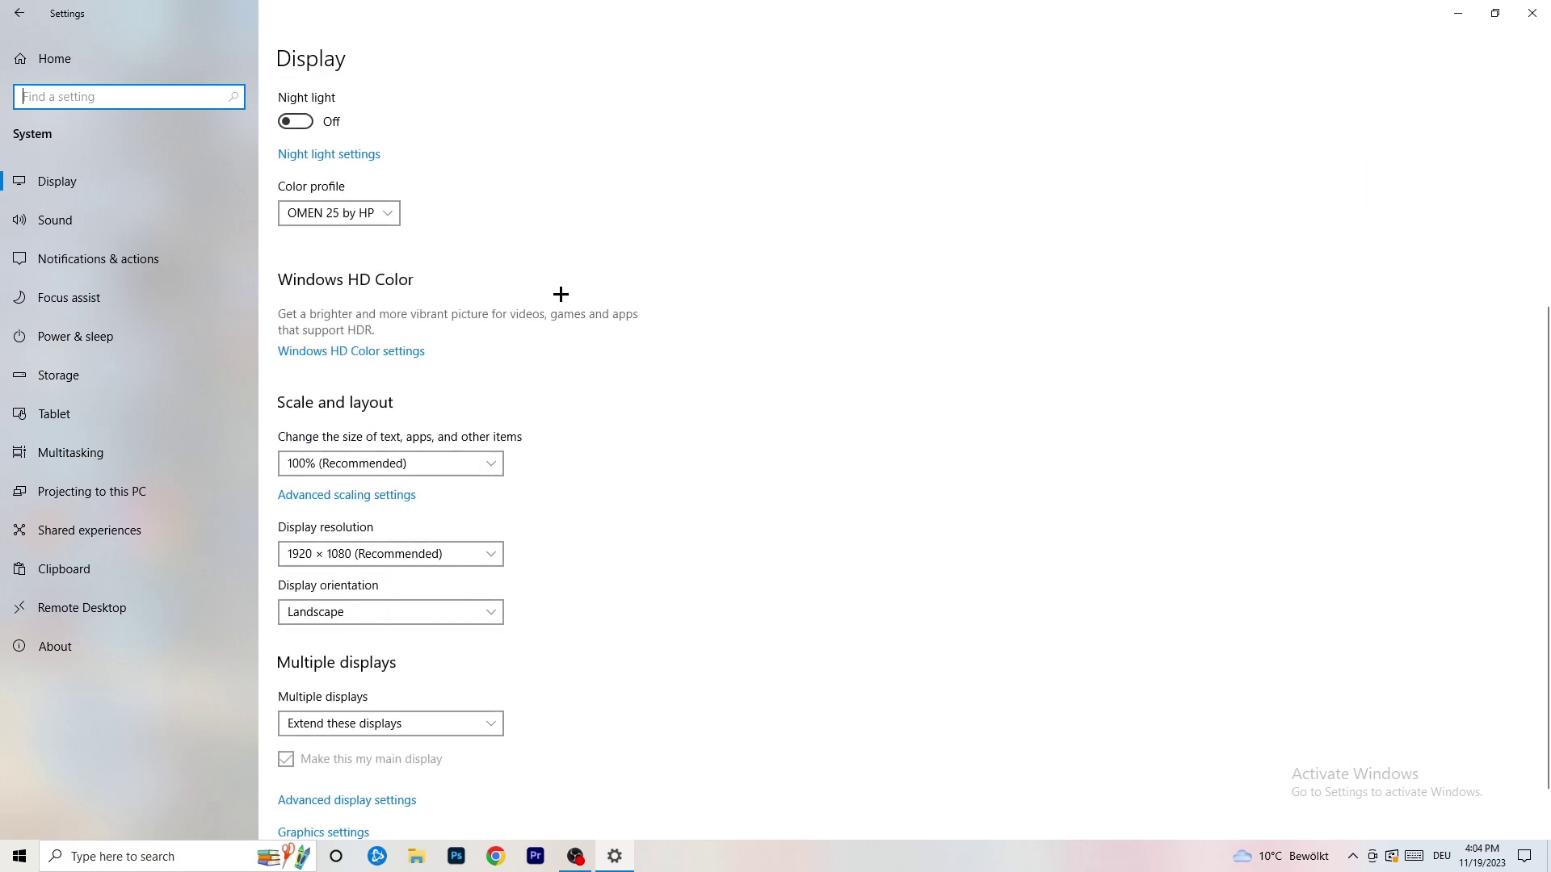
pyautogui.click(439, 463)
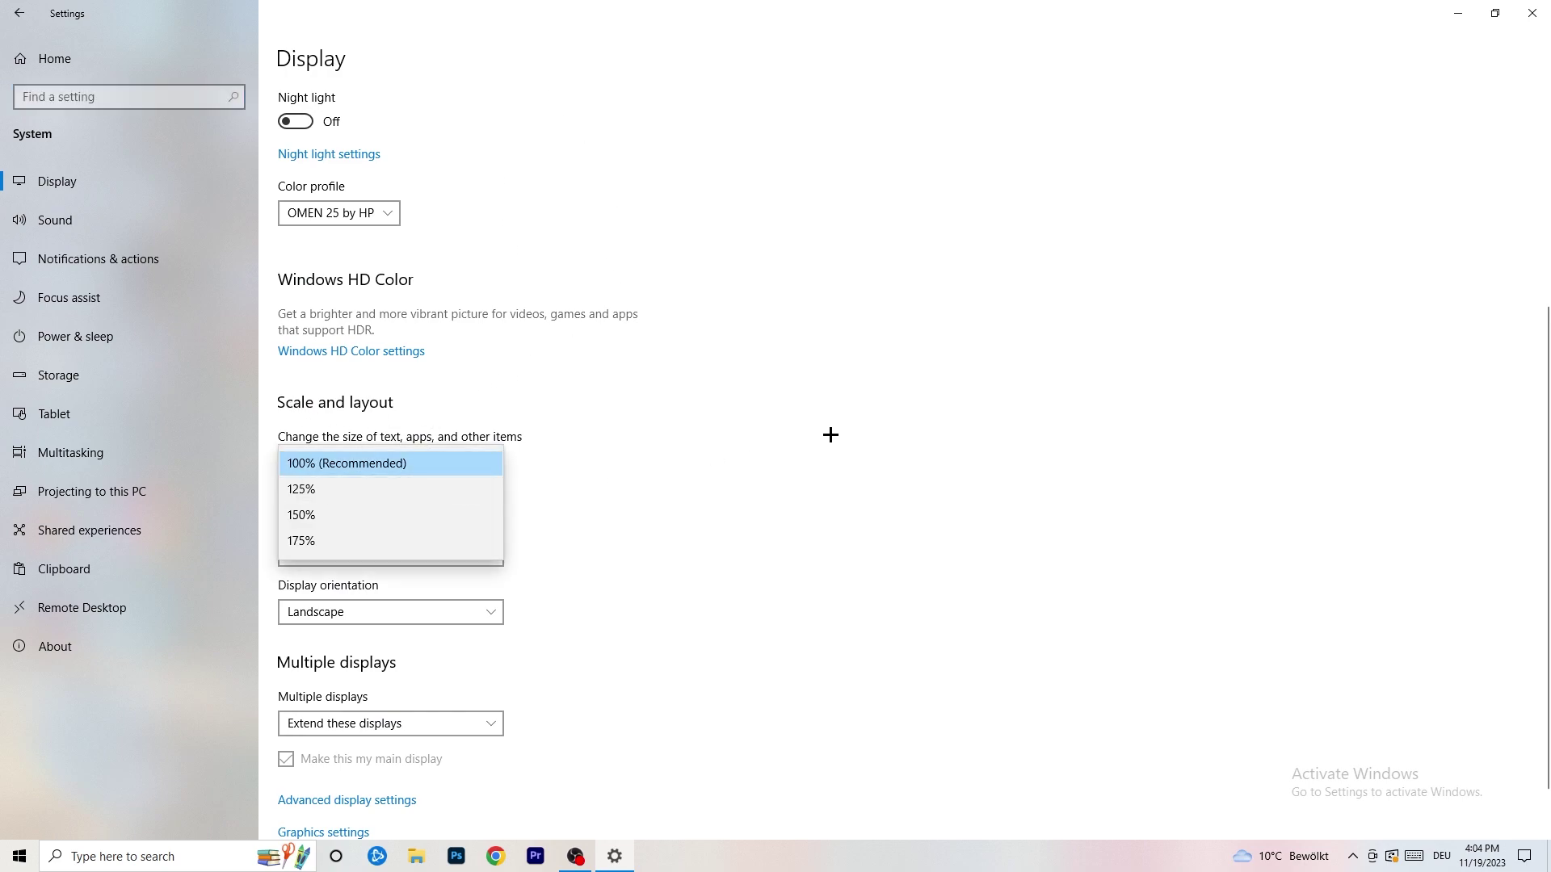
pyautogui.click(786, 425)
pyautogui.scroll(-1, 658, 443)
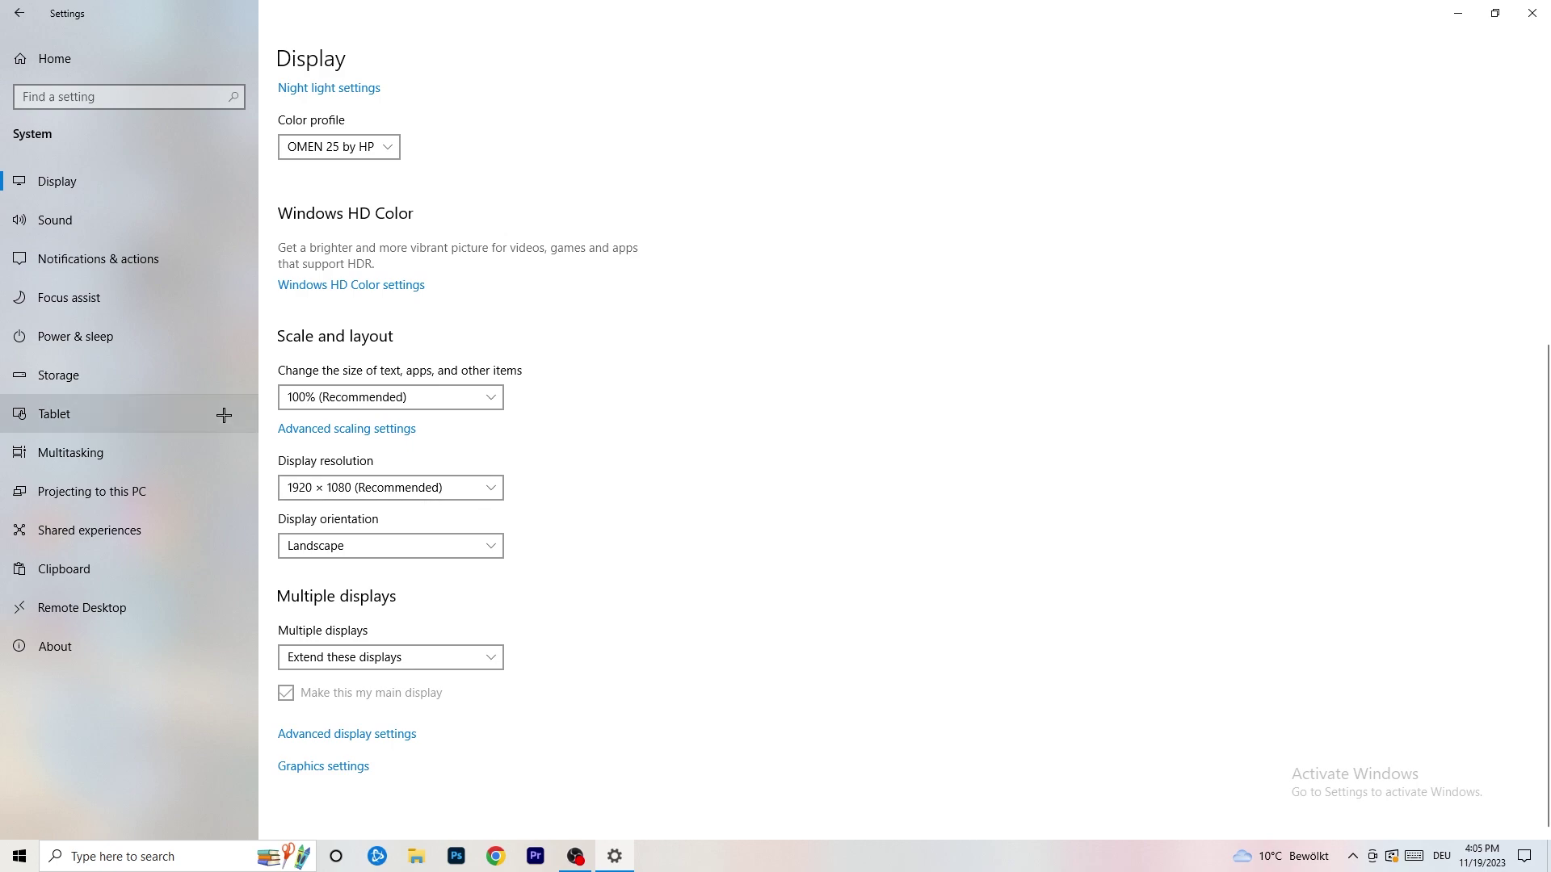
# Step: Review the power plans from Power & sleep, keeping Balanced, and close Power Options
pyautogui.click(121, 341)
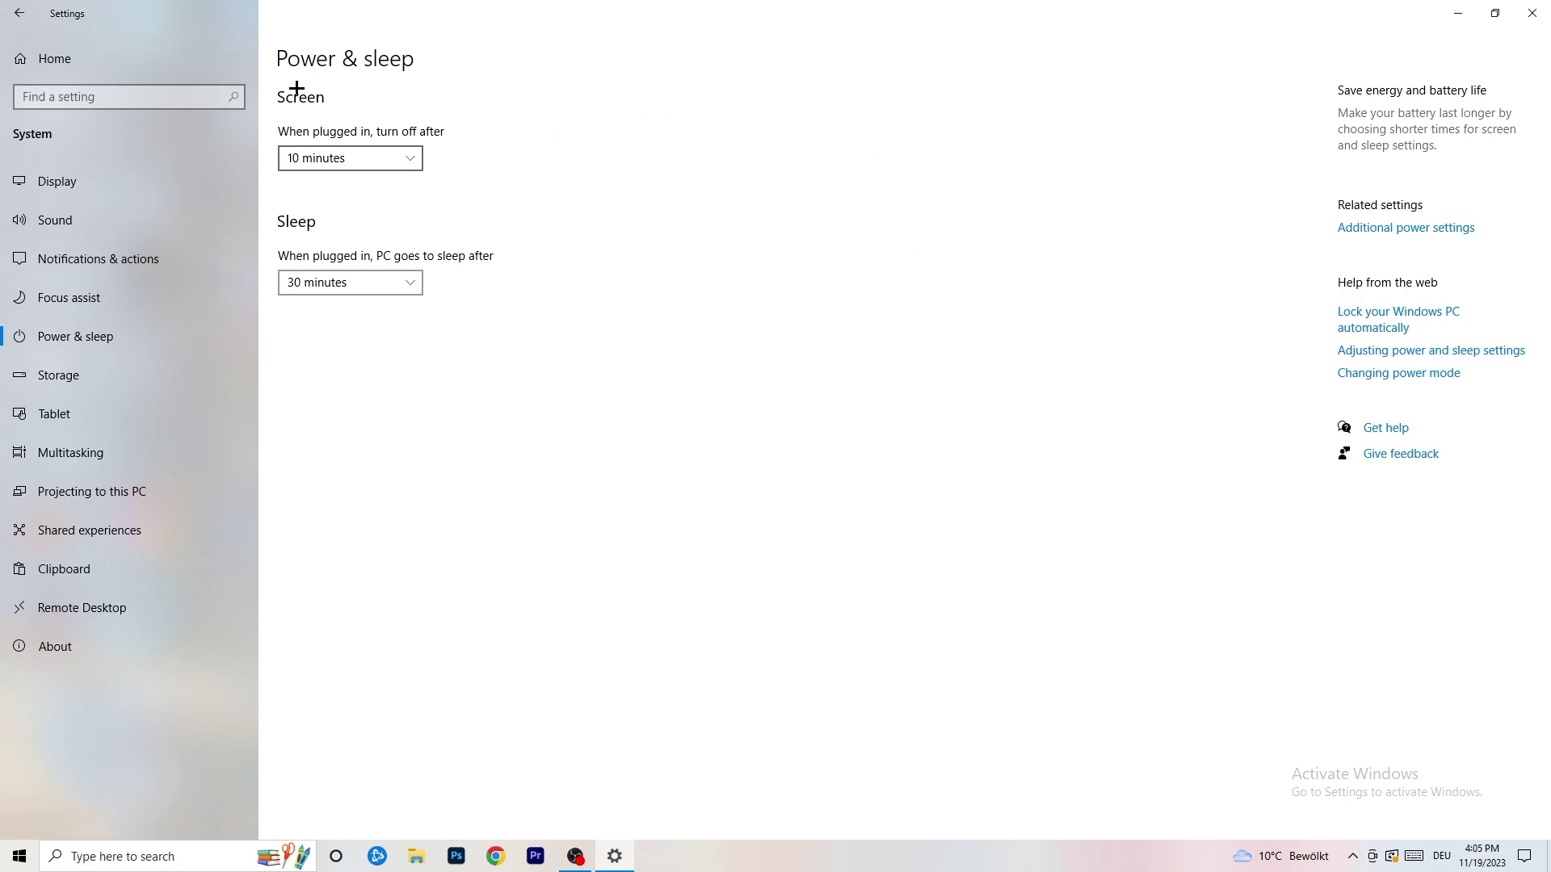
pyautogui.click(1406, 229)
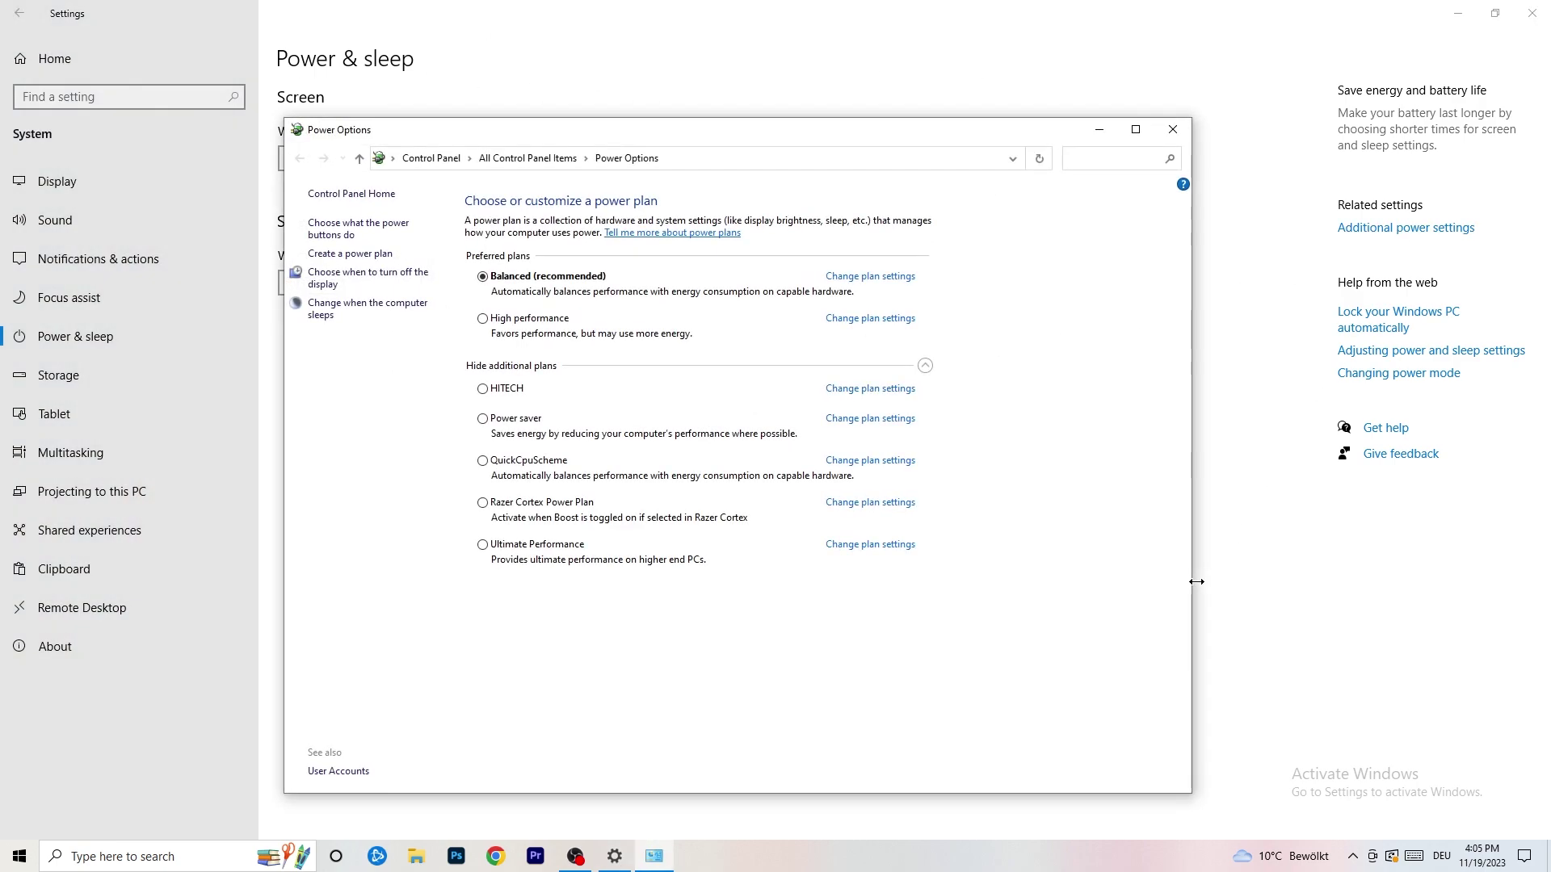
pyautogui.click(924, 366)
pyautogui.click(924, 365)
pyautogui.click(1174, 130)
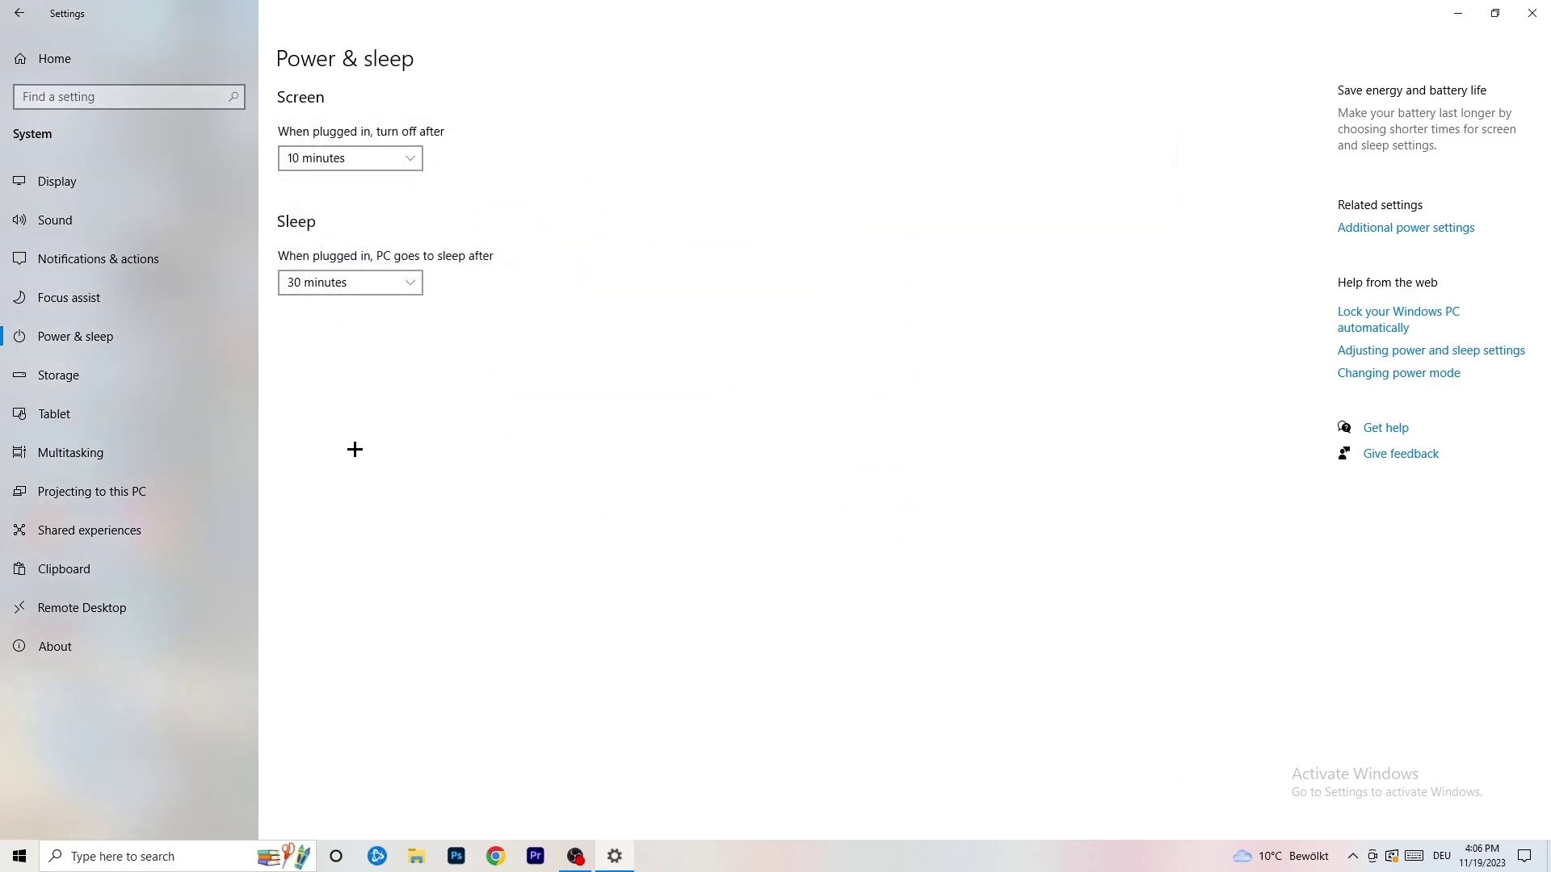
# Step: Configure Storage Sense to run weekly and delete temporary files apps aren't using
pyautogui.click(107, 386)
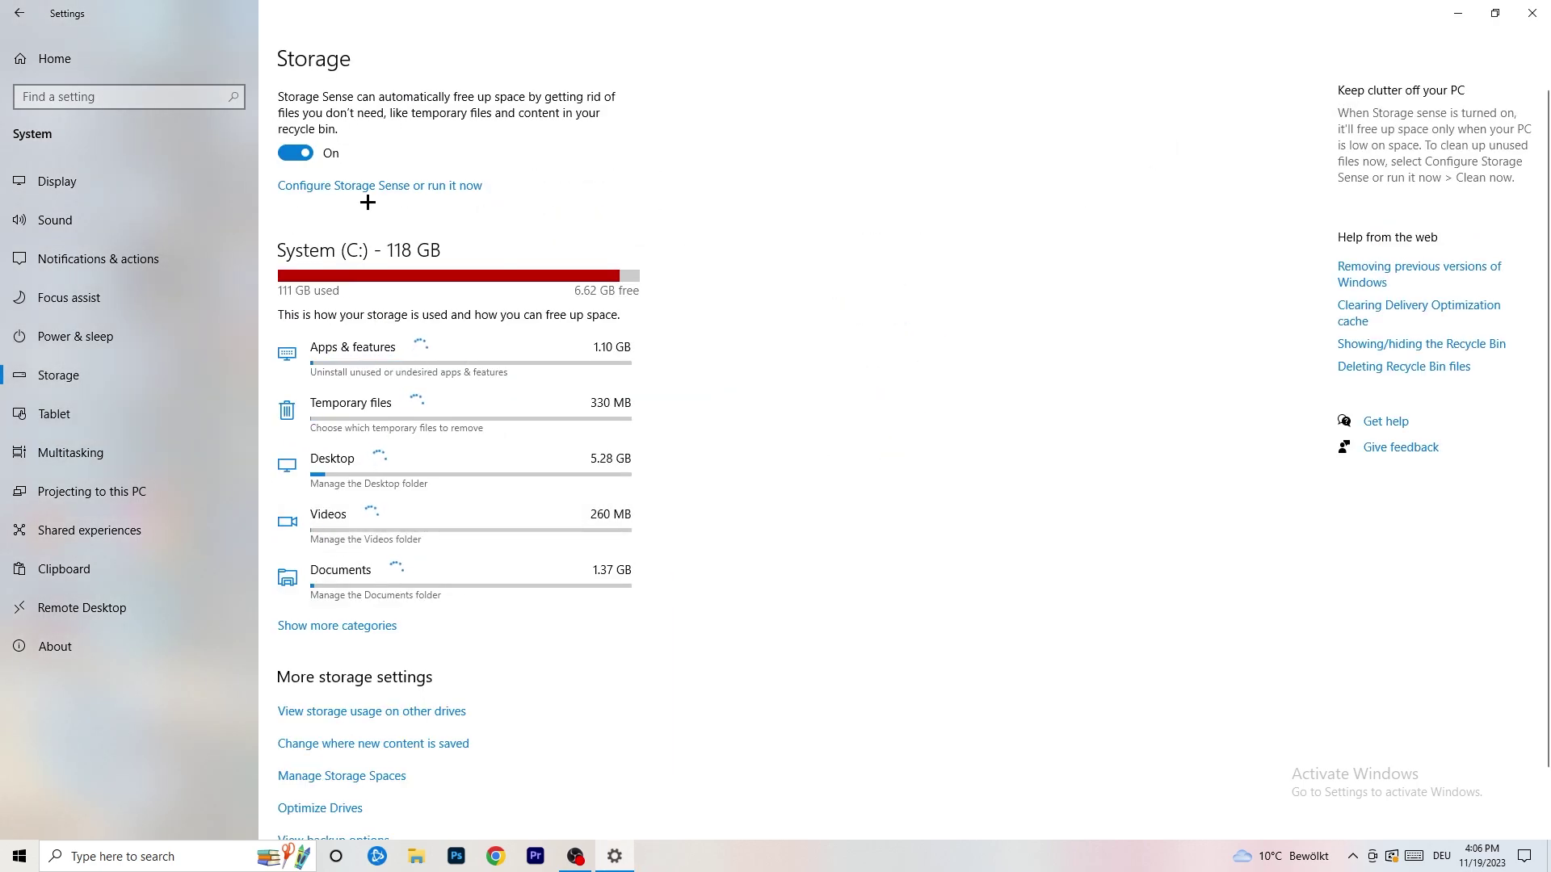
pyautogui.click(390, 186)
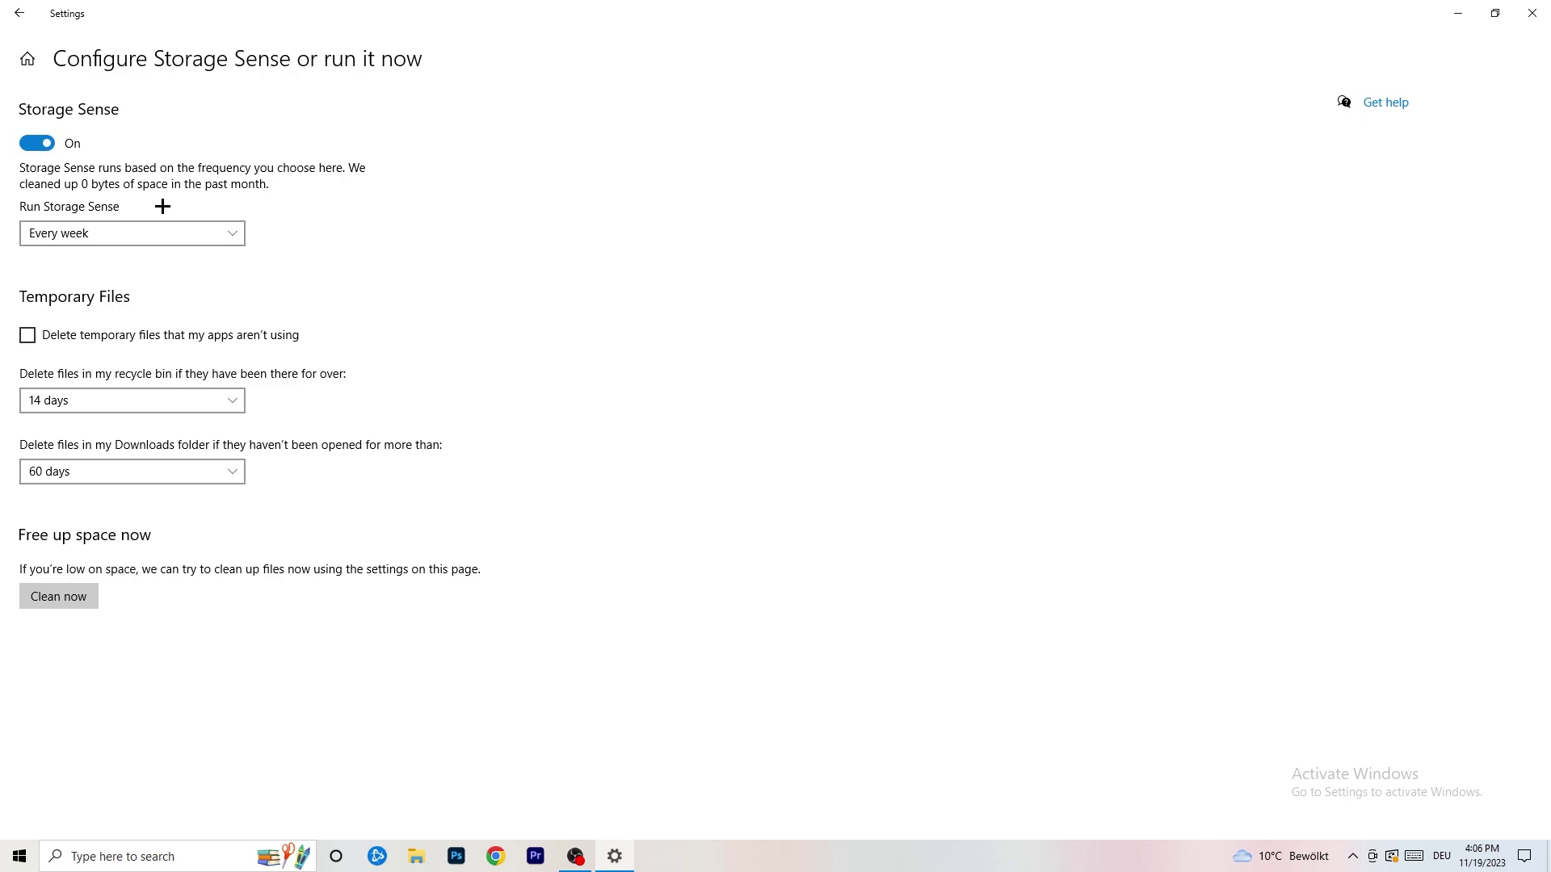
pyautogui.click(109, 233)
pyautogui.click(422, 240)
pyautogui.click(93, 337)
# Step: Keep recycle-bin cleanup at 14 days and Downloads at 60 days, then return to Settings home
pyautogui.click(158, 408)
pyautogui.click(485, 332)
pyautogui.click(232, 399)
pyautogui.click(690, 282)
pyautogui.click(142, 473)
pyautogui.click(540, 500)
pyautogui.click(183, 477)
pyautogui.click(759, 394)
pyautogui.click(20, 12)
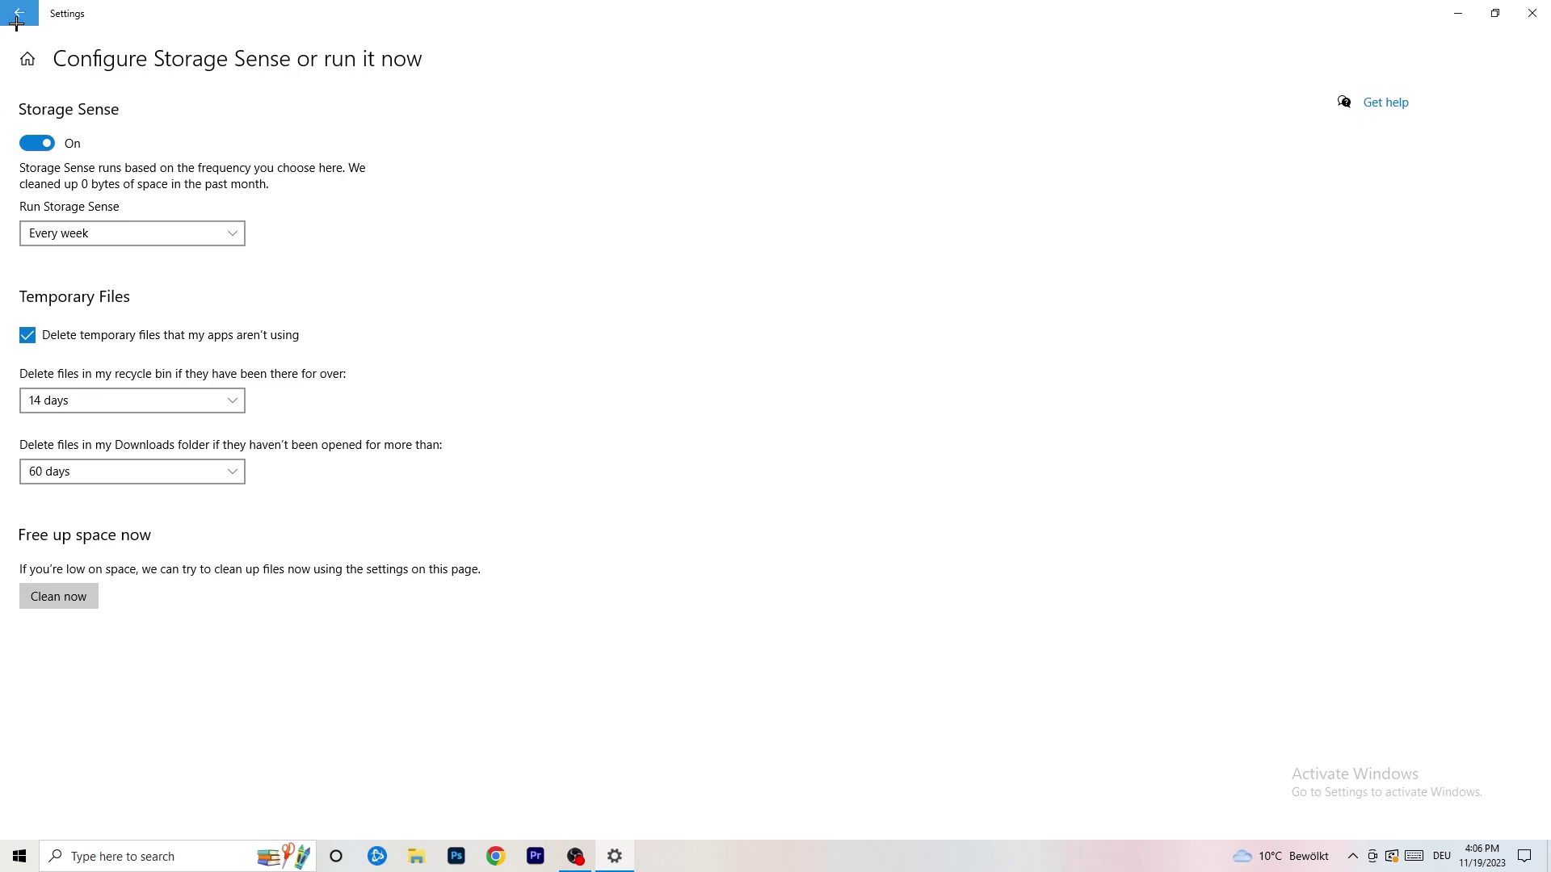
pyautogui.click(20, 13)
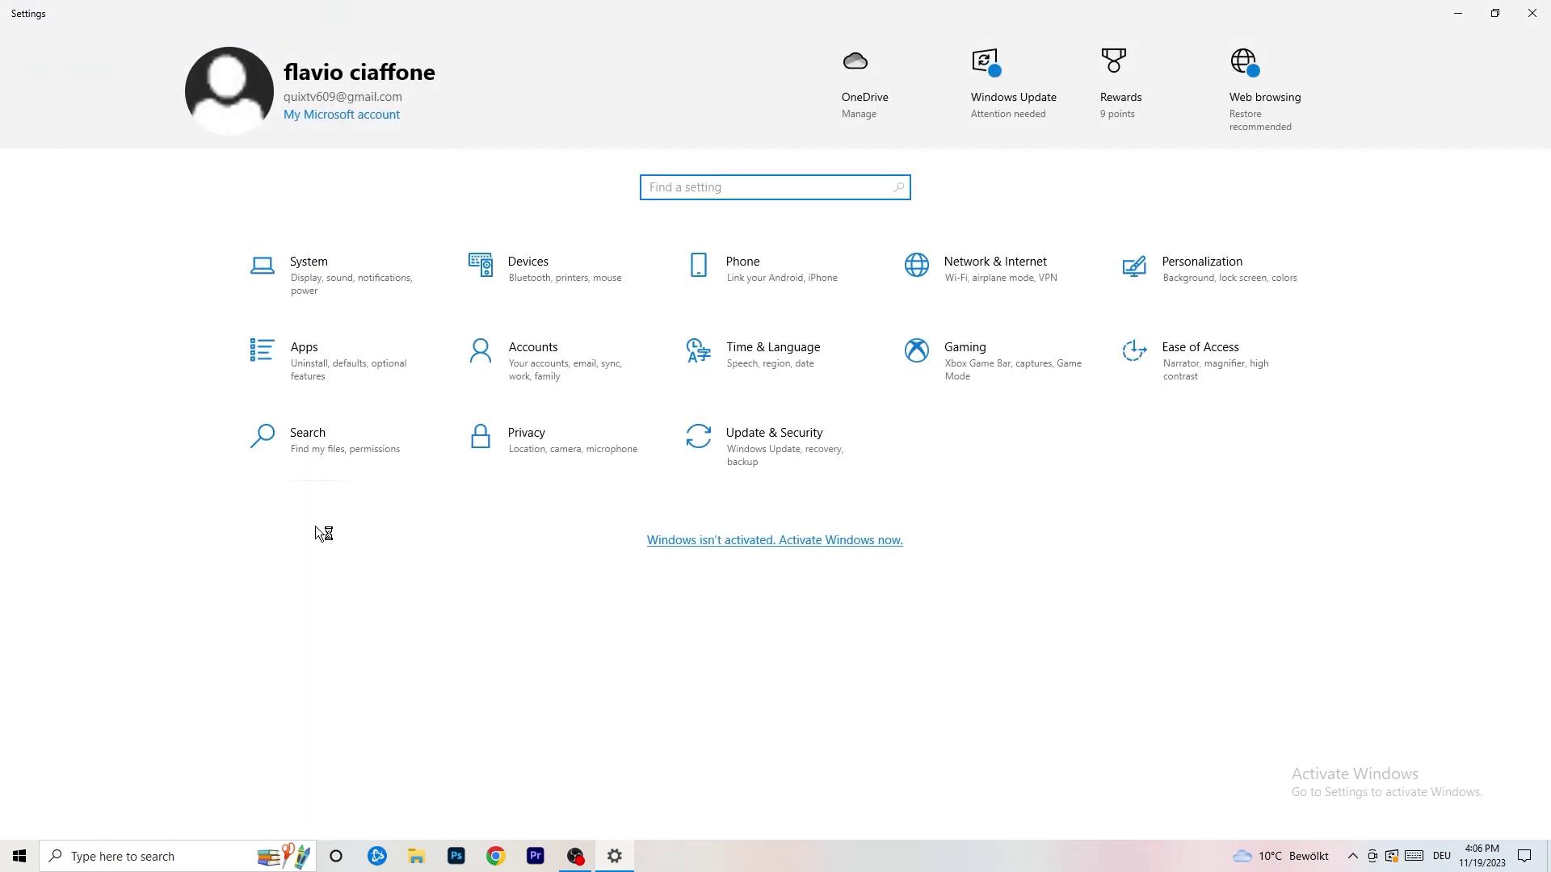
# Step: Check the pending Windows Update restart under Update & Security, then close Settings
pyautogui.click(764, 454)
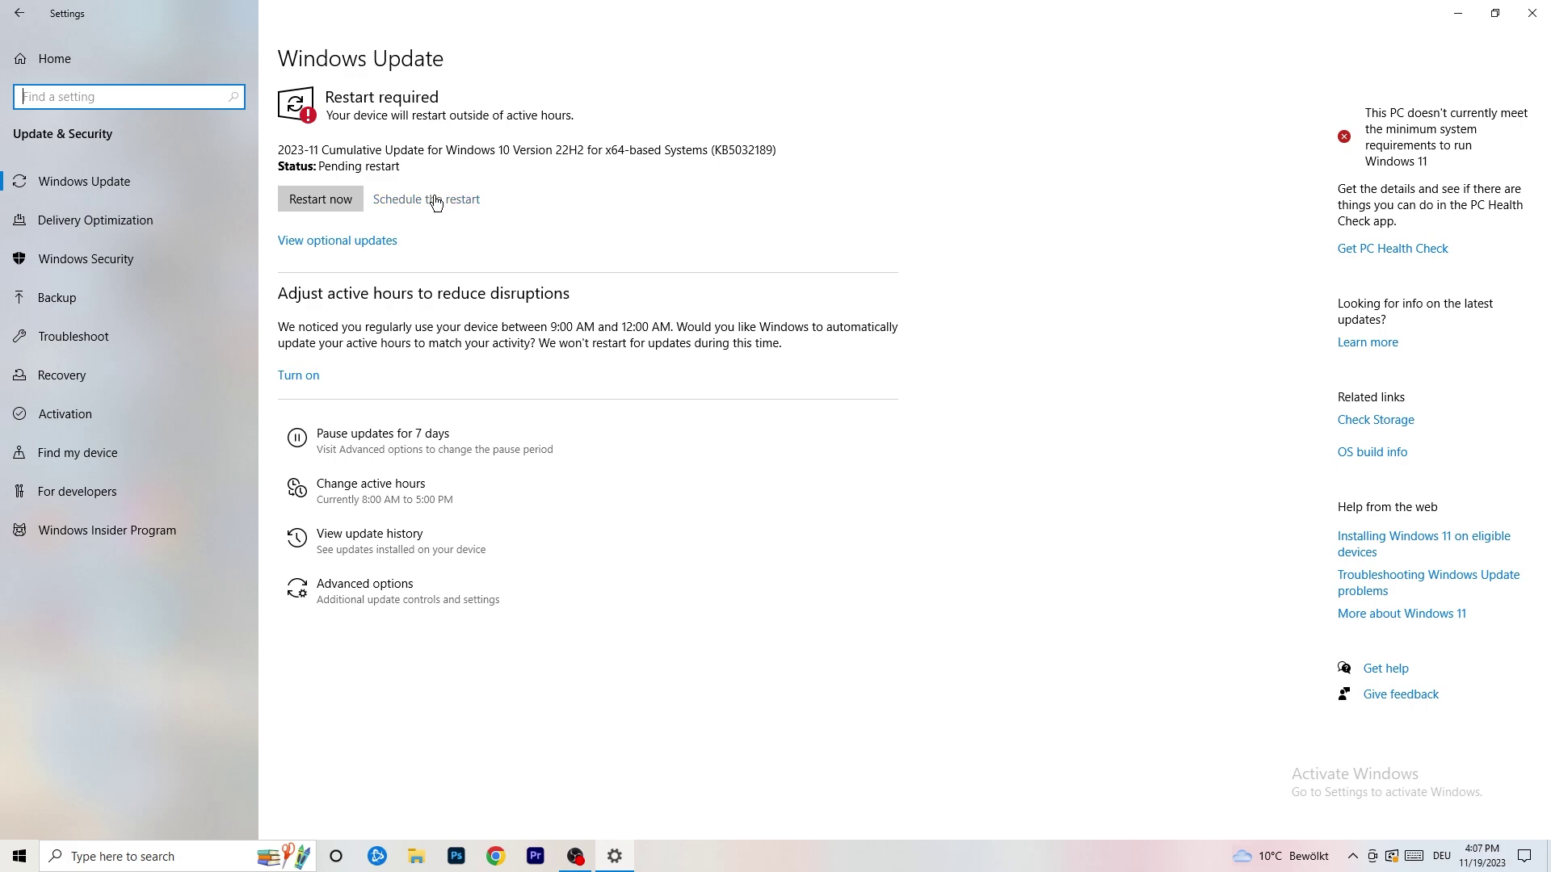
pyautogui.click(1532, 13)
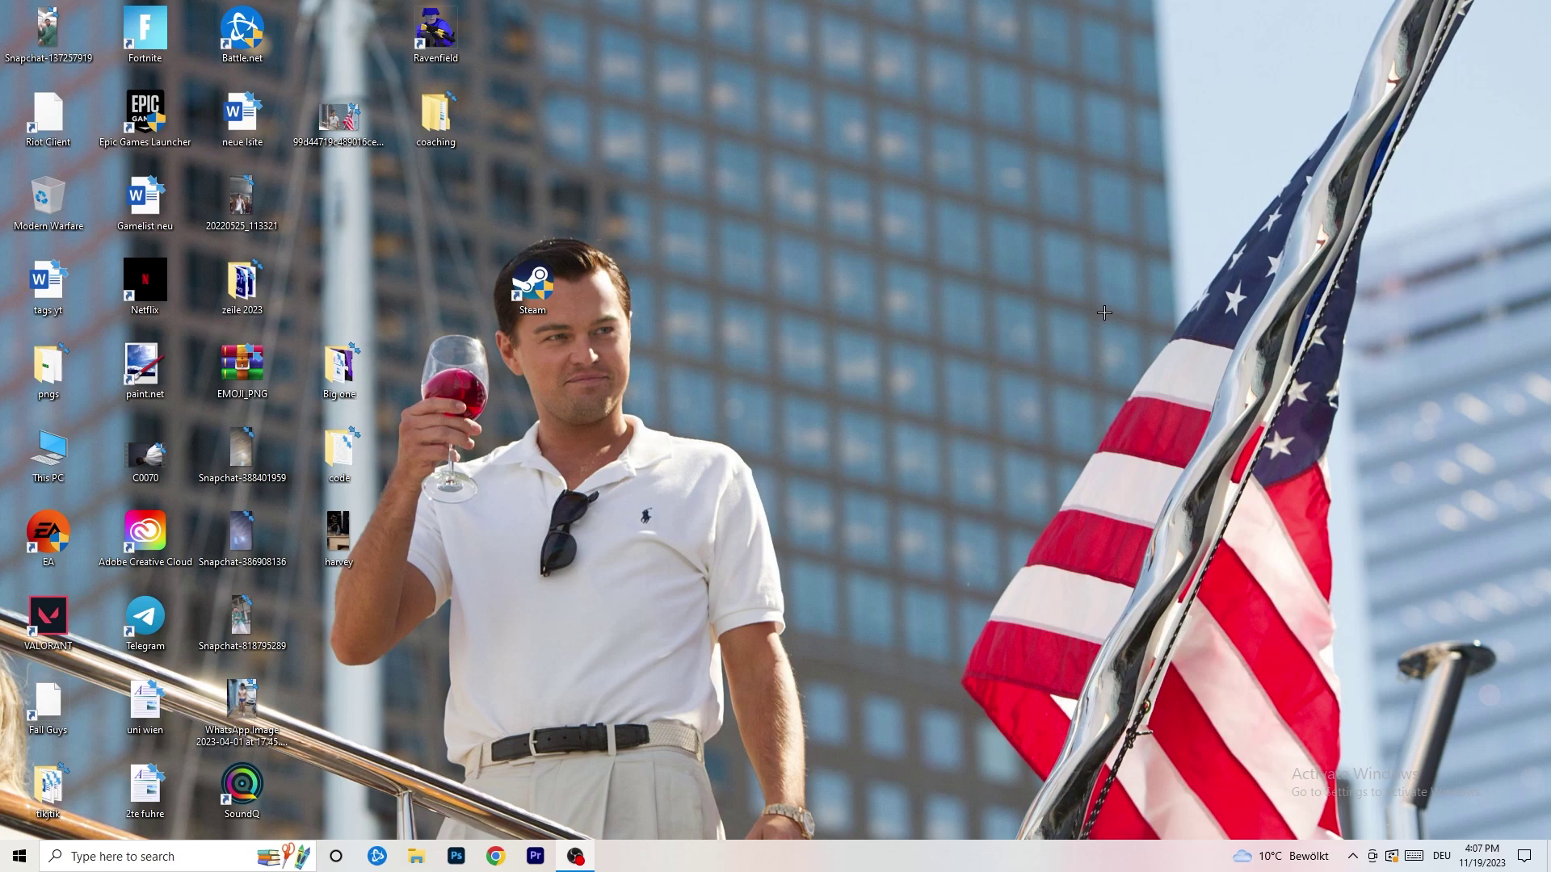
pyautogui.rightClick(939, 341)
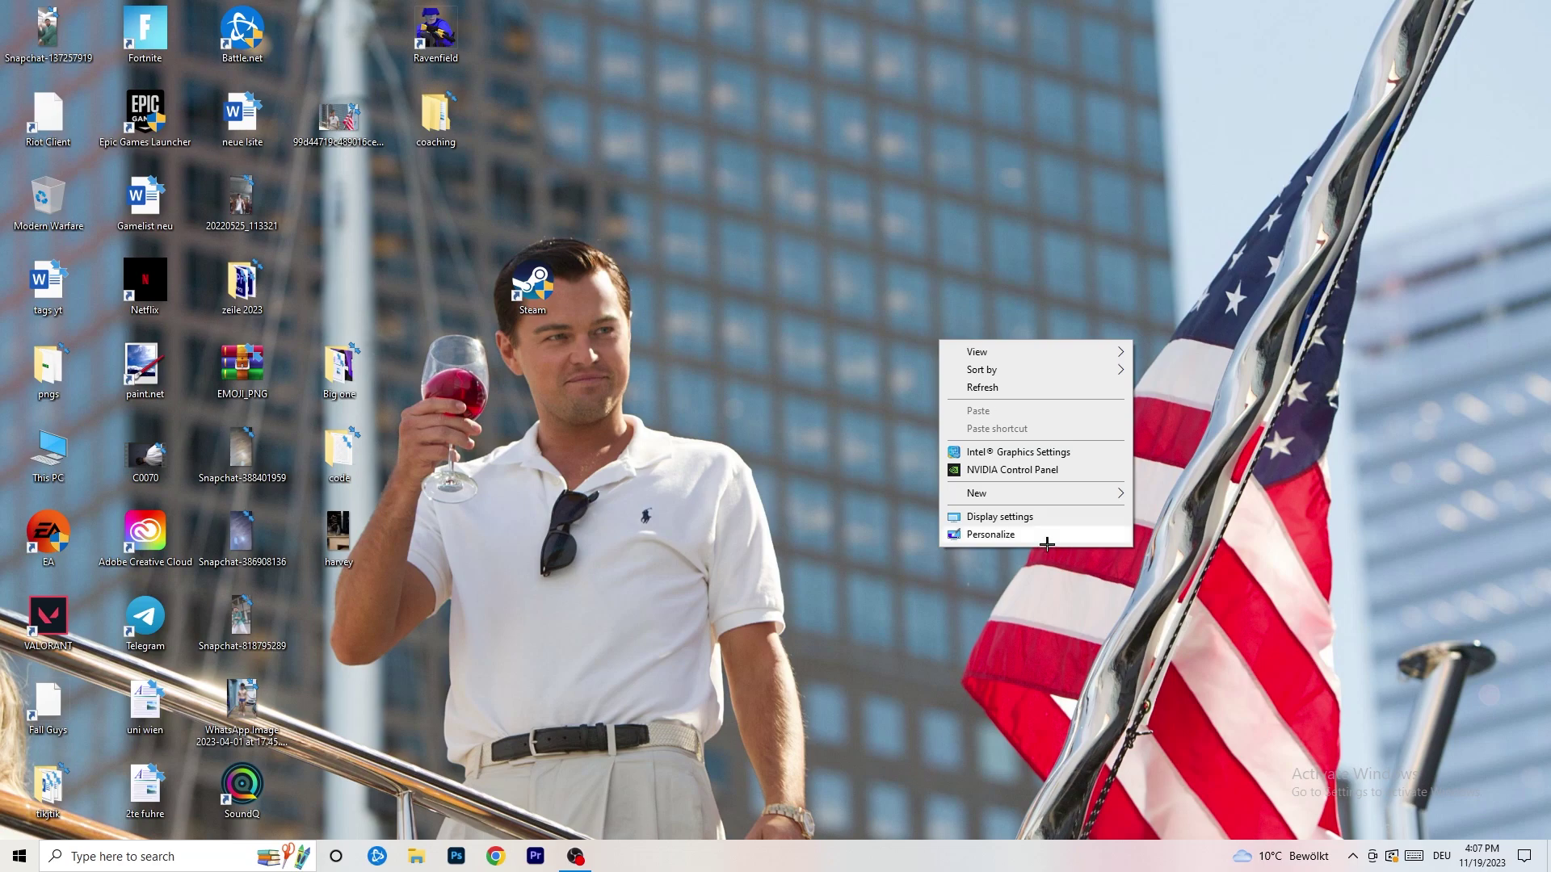
pyautogui.click(1034, 472)
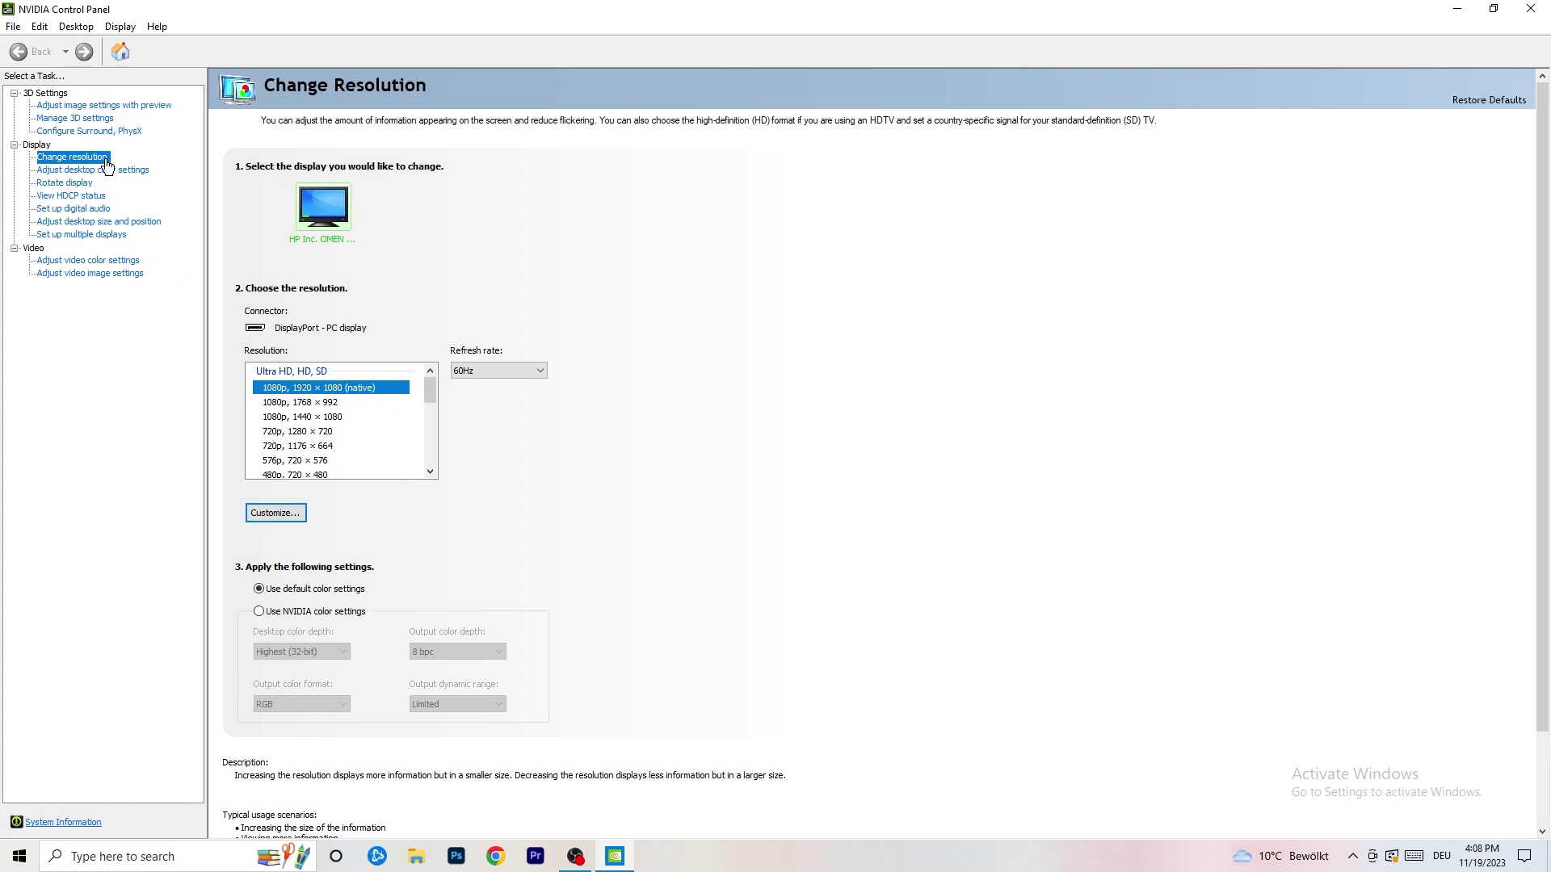
pyautogui.click(84, 106)
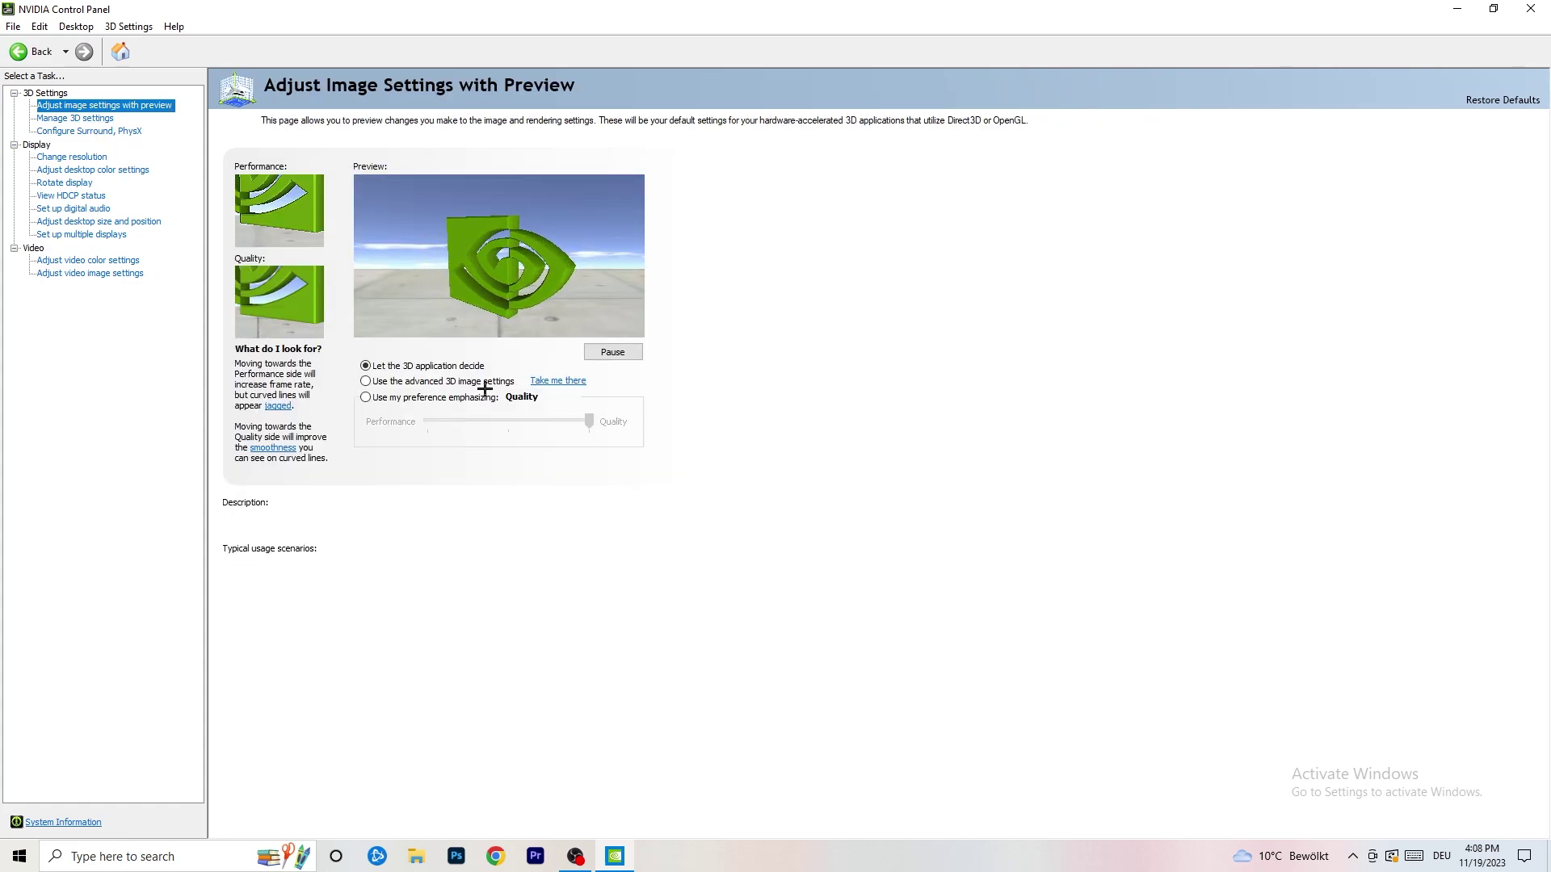
pyautogui.moveTo(485, 389)
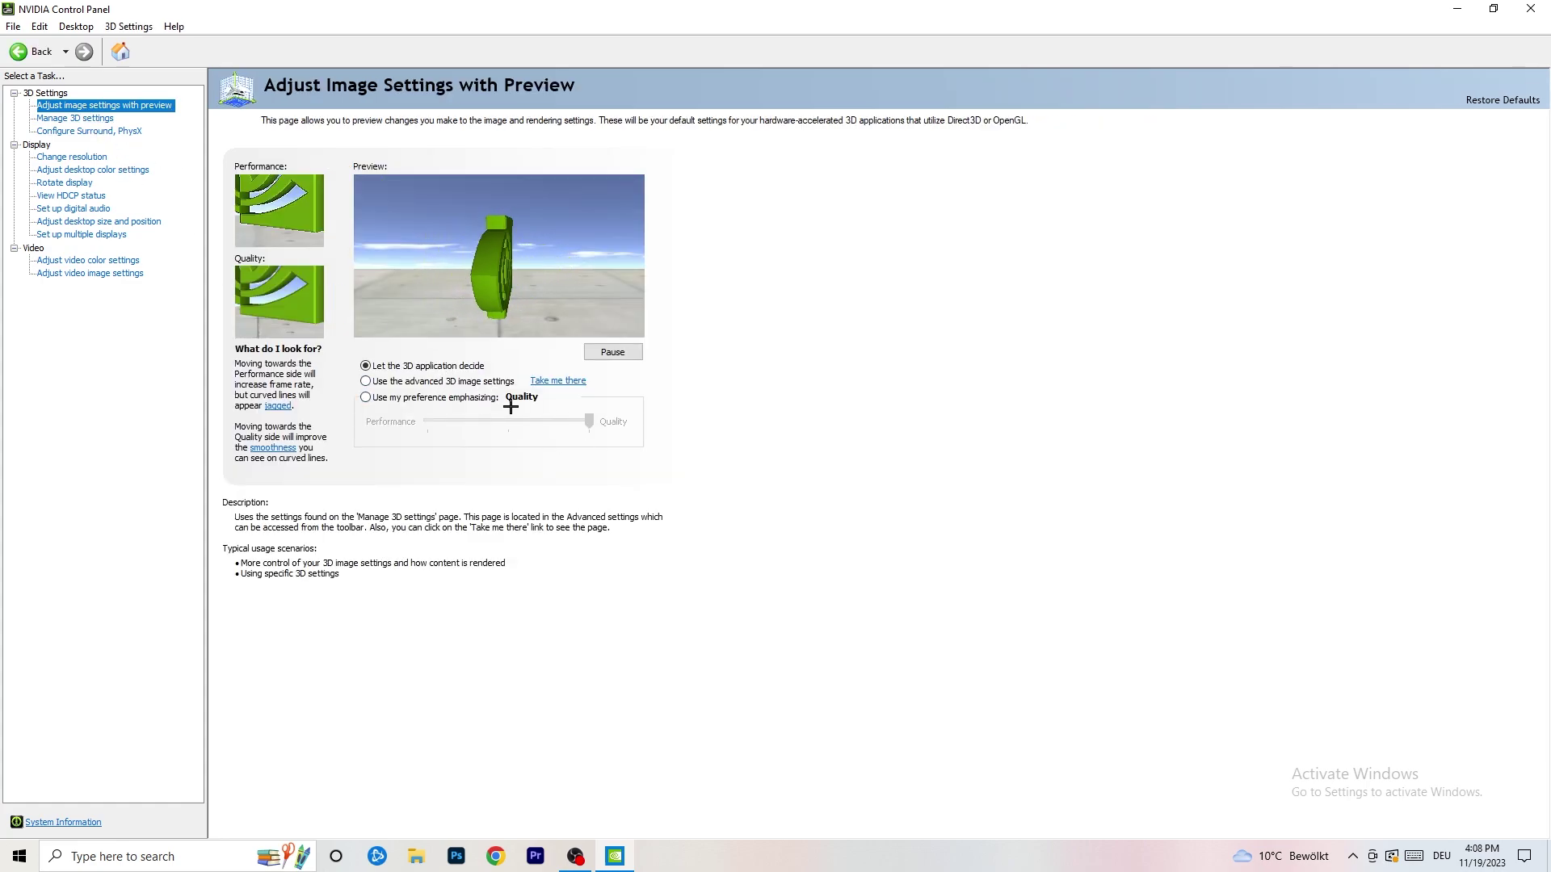
pyautogui.moveTo(440, 402)
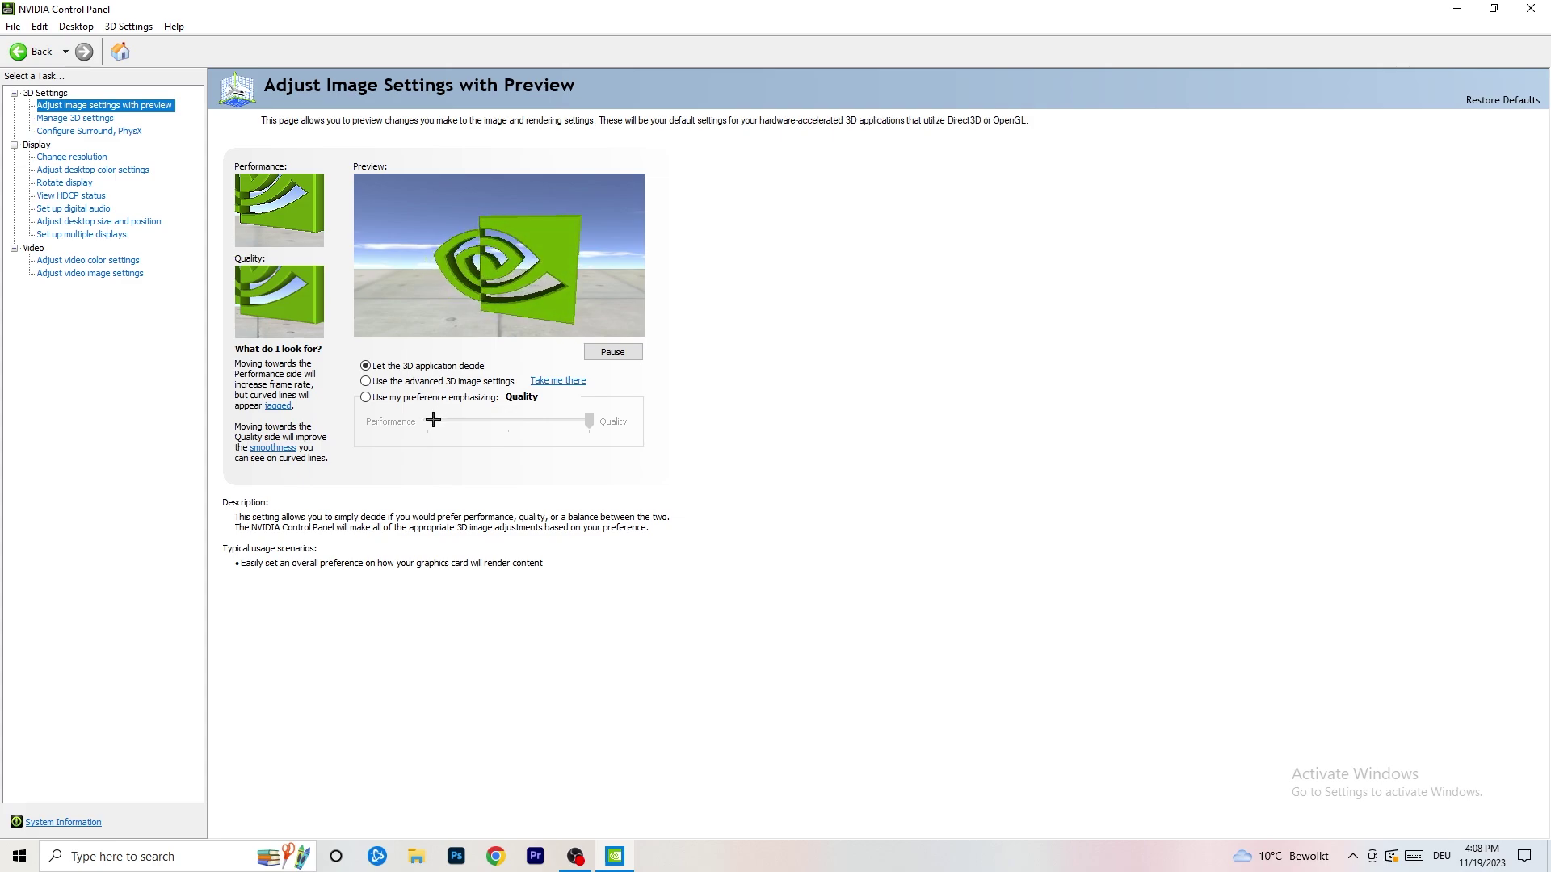
pyautogui.click(1531, 8)
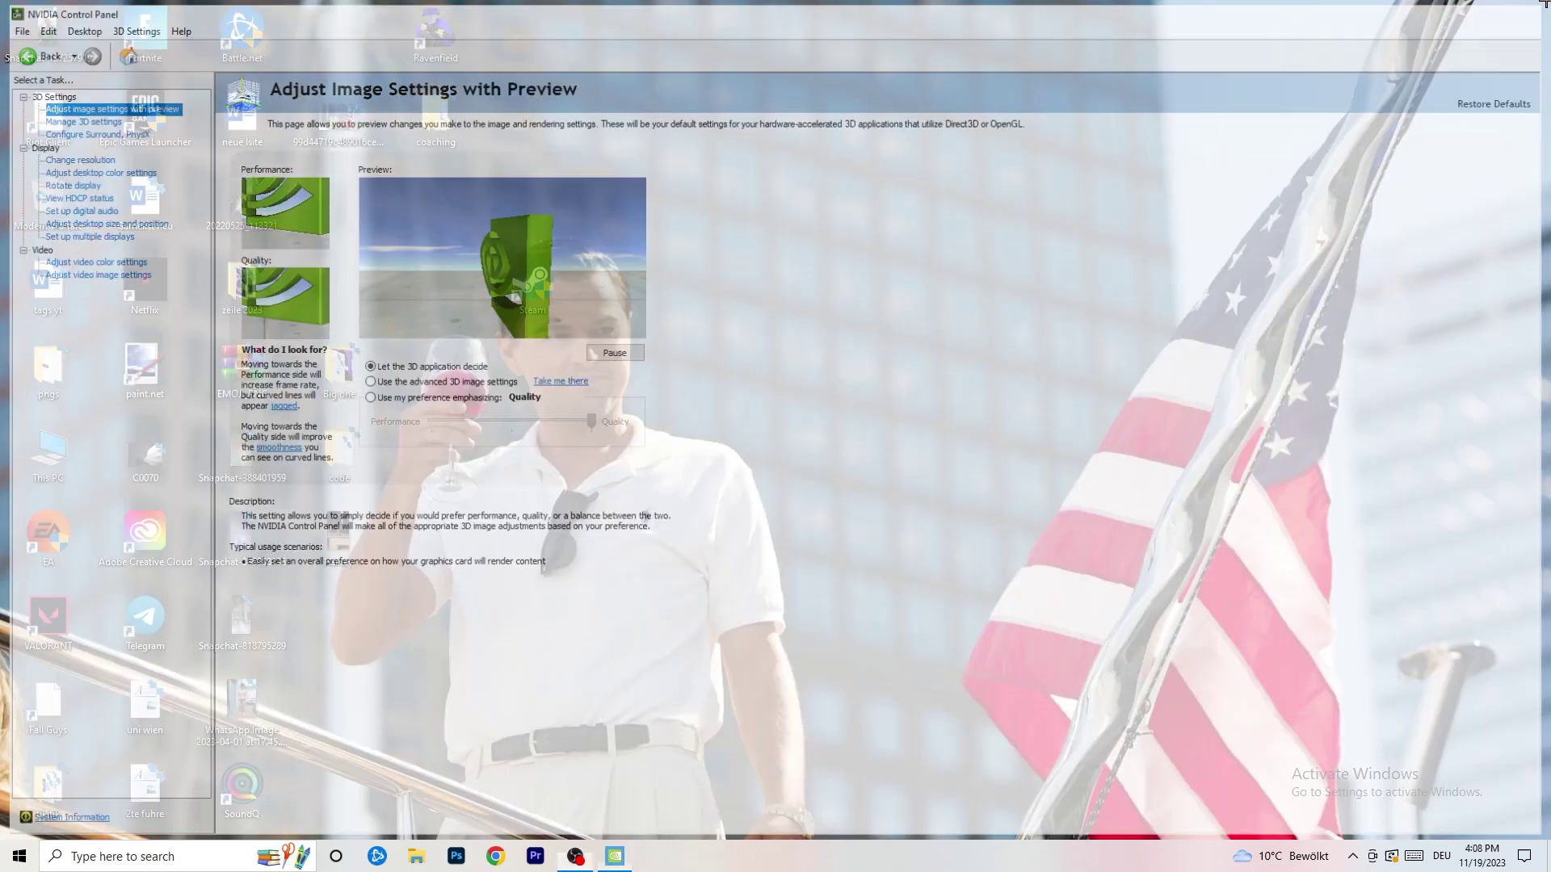